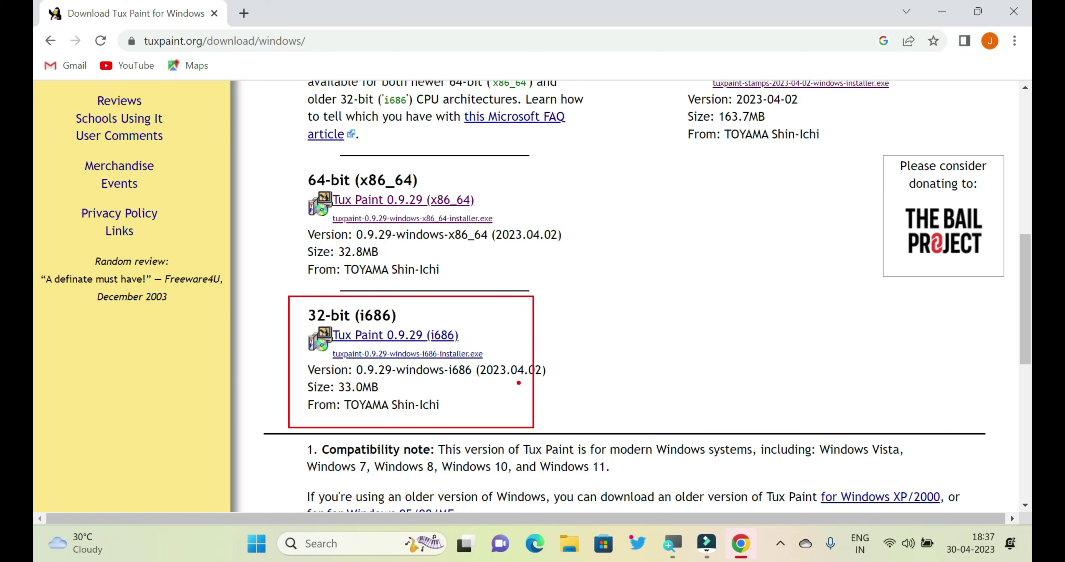
{"action": "mouse_move", "coordinate": [281, 157]}
{"action": "left_mouse_down"}
{"action": "mouse_move", "coordinate": [344, 226]}
{"action": "mouse_move", "coordinate": [418, 264]}
{"action": "mouse_move", "coordinate": [575, 287]}
{"action": "left_mouse_up"}
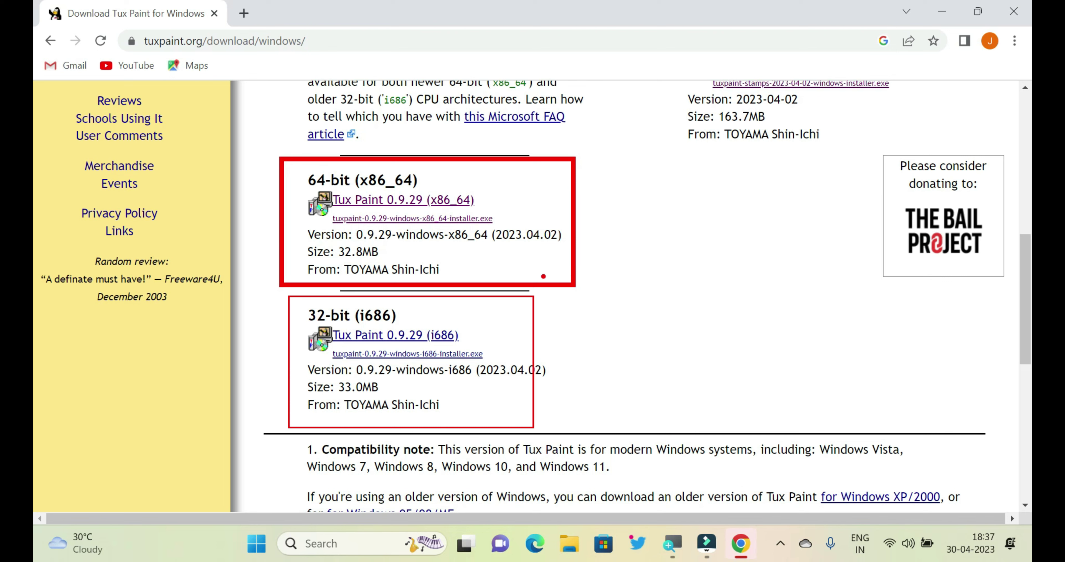
{"action": "scroll", "coordinate": [631, 242], "scroll_direction": "up", "scroll_amount": 4}
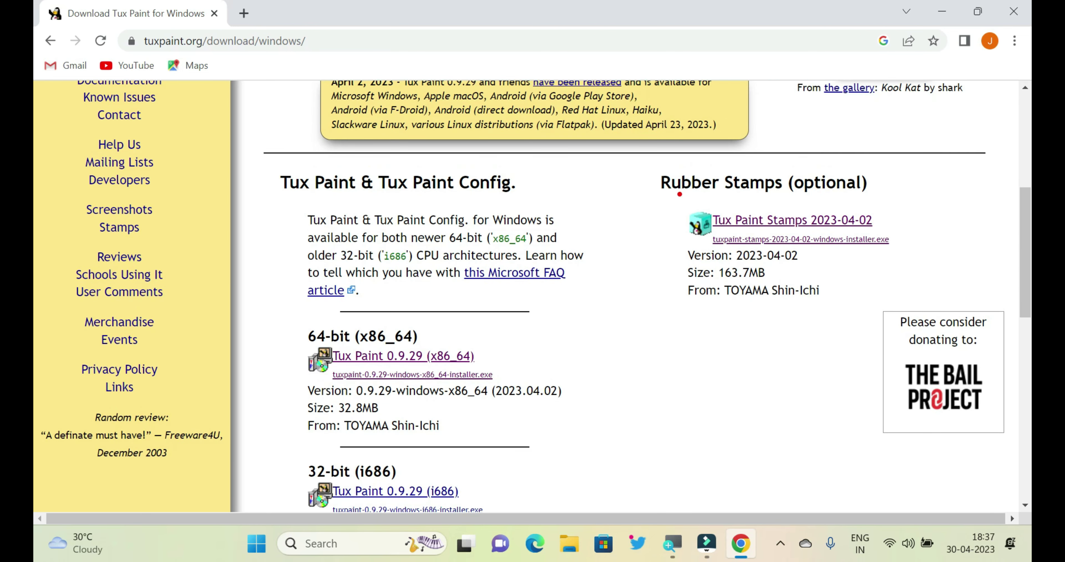
{"action": "mouse_move", "coordinate": [273, 317]}
{"action": "left_mouse_down"}
{"action": "mouse_move", "coordinate": [378, 380]}
{"action": "mouse_move", "coordinate": [556, 436]}
{"action": "left_mouse_up"}
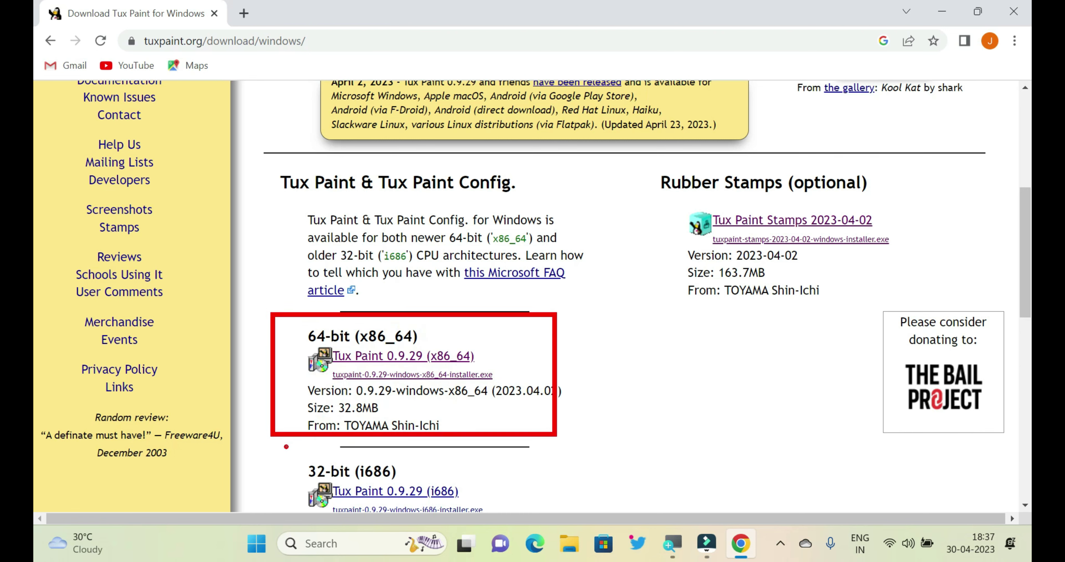
{"action": "mouse_move", "coordinate": [286, 447]}
{"action": "left_mouse_down"}
{"action": "mouse_move", "coordinate": [447, 505]}
{"action": "mouse_move", "coordinate": [500, 509]}
{"action": "left_mouse_up"}
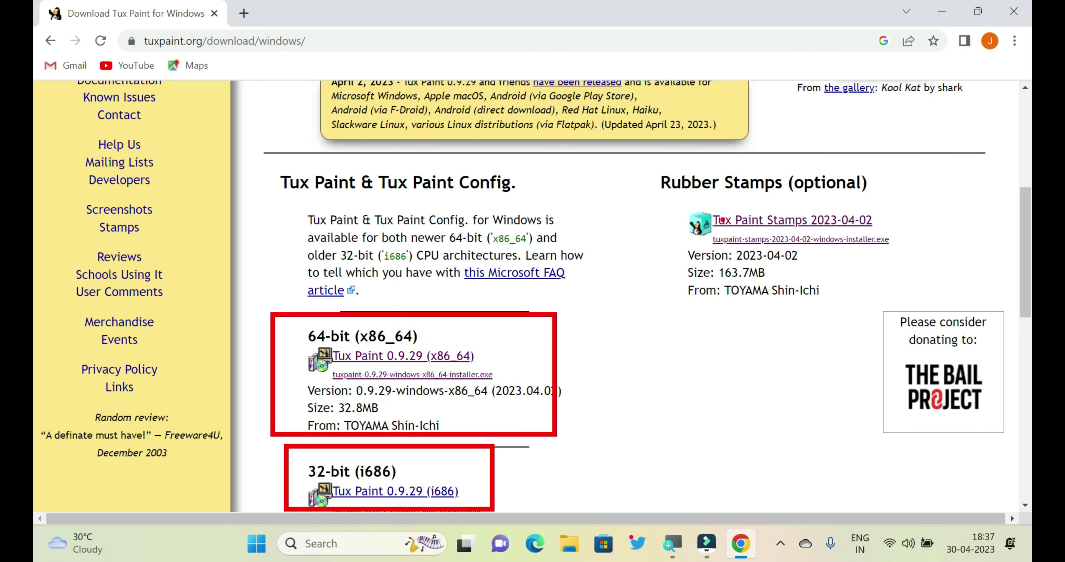
{"action": "mouse_move", "coordinate": [650, 160]}
{"action": "left_mouse_down"}
{"action": "mouse_move", "coordinate": [722, 216]}
{"action": "mouse_move", "coordinate": [894, 305]}
{"action": "left_mouse_up"}
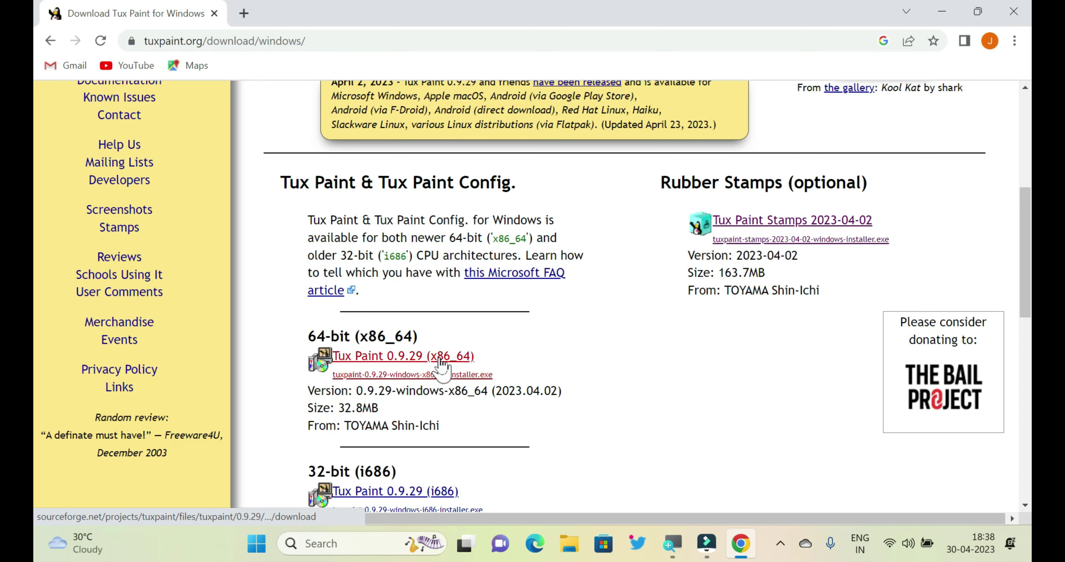
Download the 64-bit (x86_64) Tux Paint 0.9.29 installer for Windows and close the browser
{"action": "left_click", "coordinate": [428, 357]}
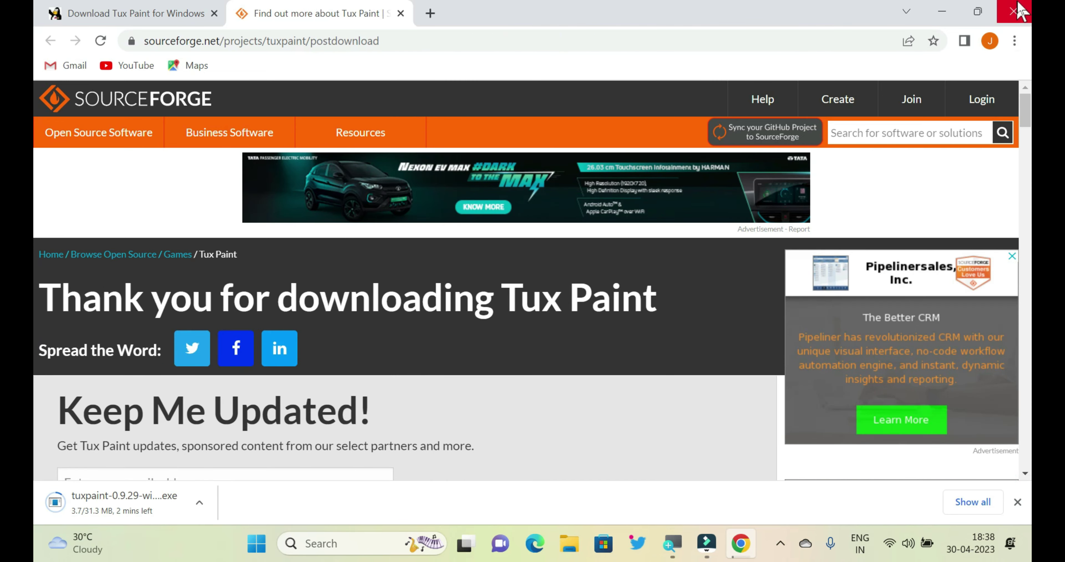
{"action": "left_click", "coordinate": [1014, 11]}
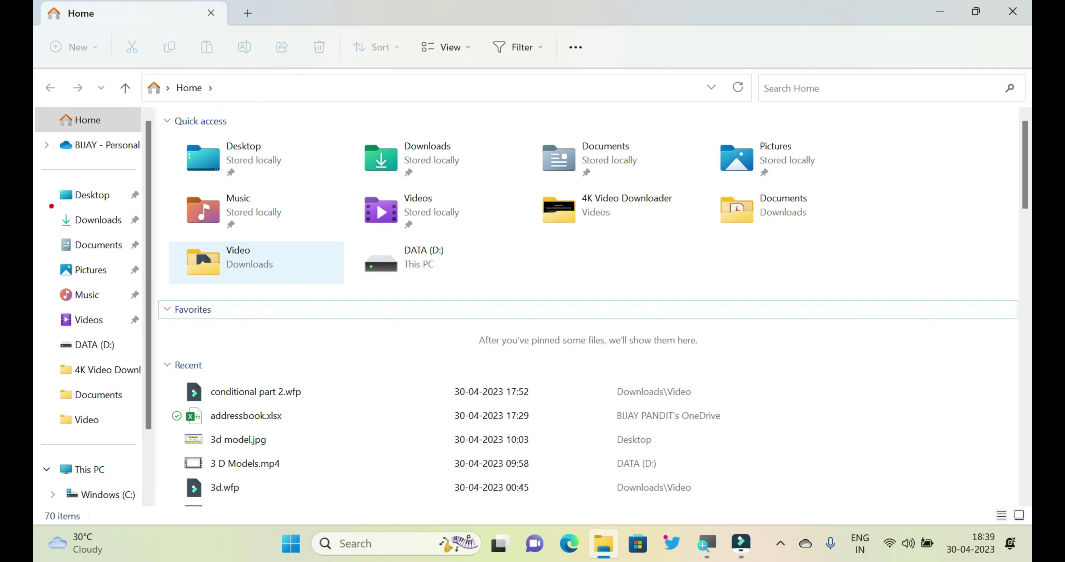
Open the Downloads folder in File Explorer
{"action": "left_click_drag", "start_coordinate": [49, 203], "coordinate": [138, 236]}
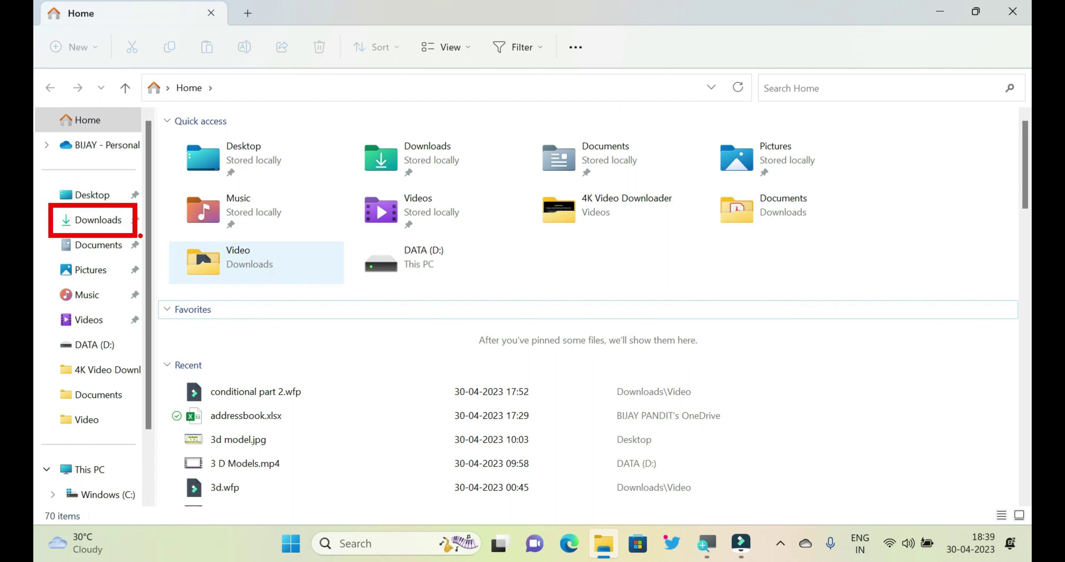
{"action": "left_click", "coordinate": [104, 223]}
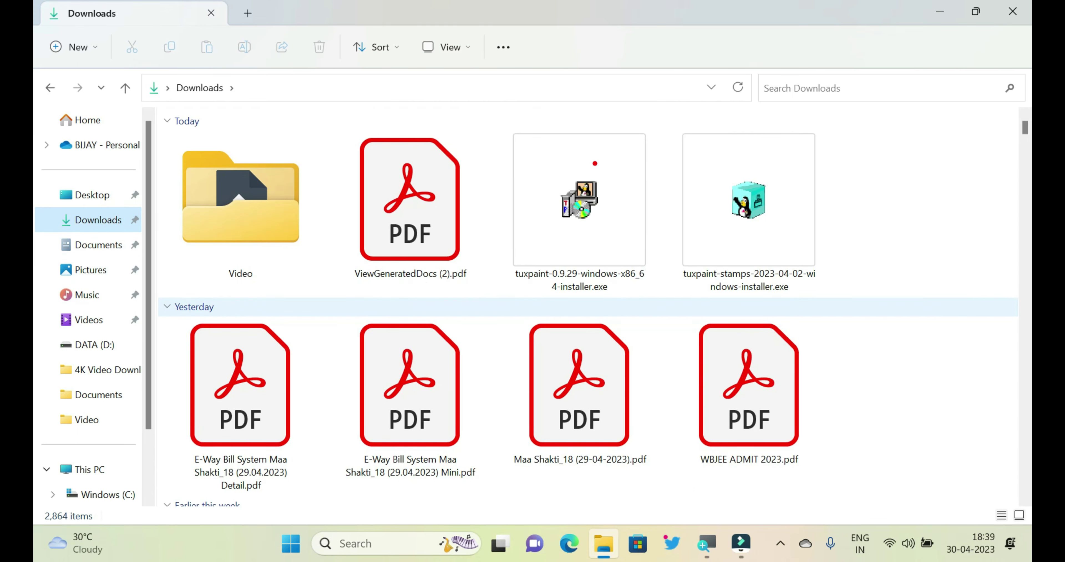
{"action": "mouse_move", "coordinate": [494, 121]}
{"action": "left_mouse_down"}
{"action": "mouse_move", "coordinate": [575, 199]}
{"action": "mouse_move", "coordinate": [703, 283]}
{"action": "mouse_move", "coordinate": [845, 308]}
{"action": "left_mouse_up"}
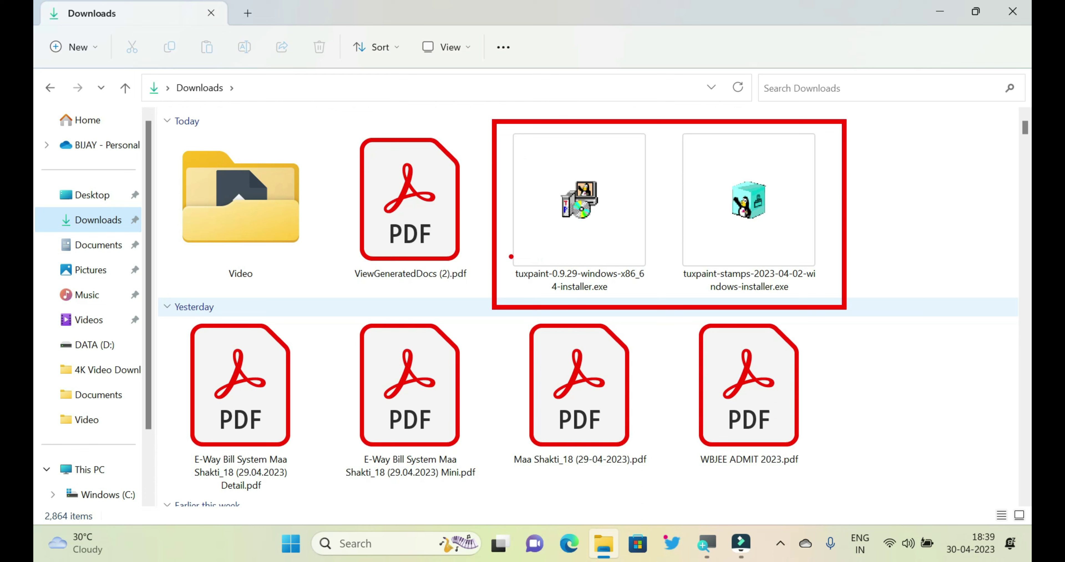
{"action": "mouse_move", "coordinate": [510, 255]}
{"action": "left_mouse_down"}
{"action": "mouse_move", "coordinate": [584, 297]}
{"action": "mouse_move", "coordinate": [664, 303]}
{"action": "left_mouse_up"}
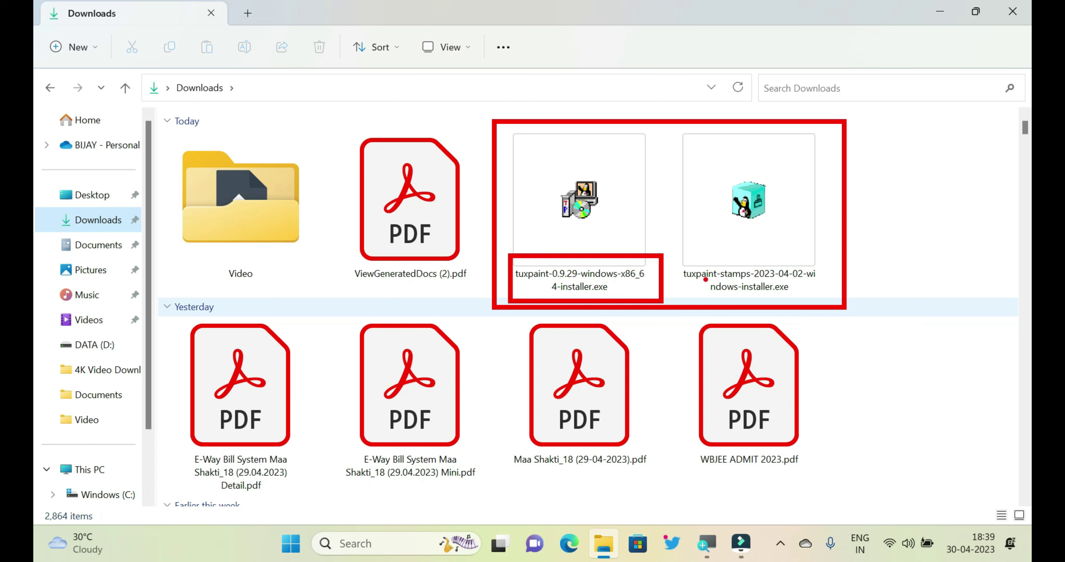
{"action": "mouse_move", "coordinate": [677, 255]}
{"action": "left_mouse_down"}
{"action": "mouse_move", "coordinate": [753, 304]}
{"action": "mouse_move", "coordinate": [809, 305]}
{"action": "left_mouse_up"}
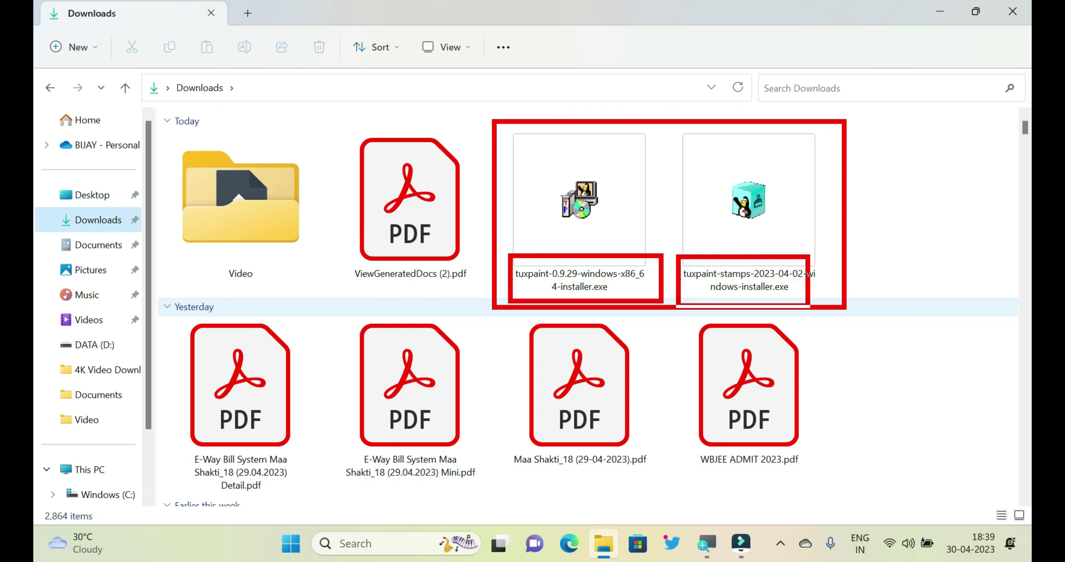
{"action": "left_click_drag", "start_coordinate": [544, 143], "coordinate": [624, 229]}
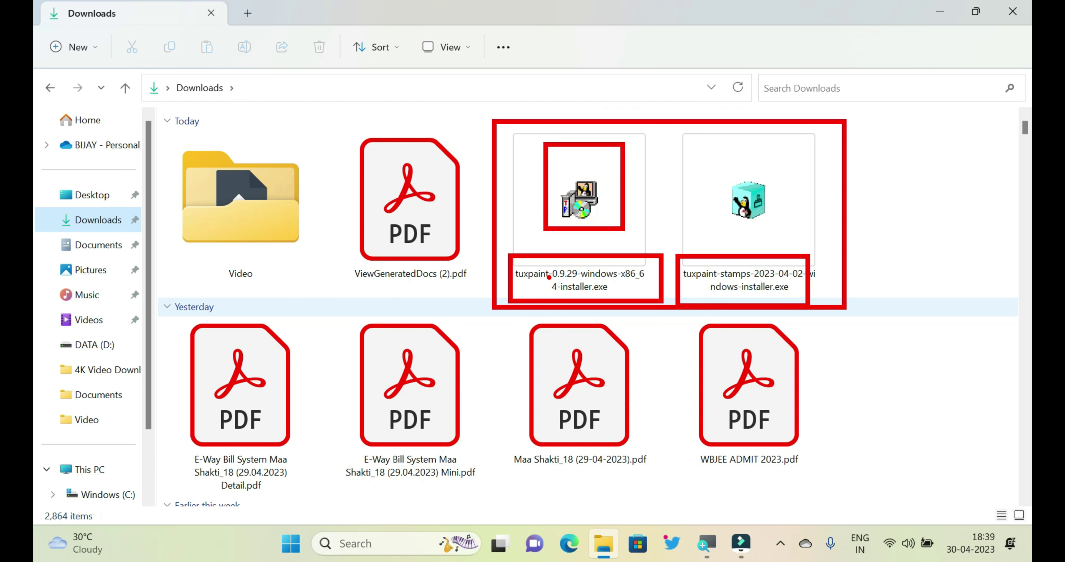
{"action": "mouse_move", "coordinate": [547, 276]}
{"action": "left_mouse_down"}
{"action": "mouse_move", "coordinate": [567, 293]}
{"action": "mouse_move", "coordinate": [621, 298]}
{"action": "left_mouse_up"}
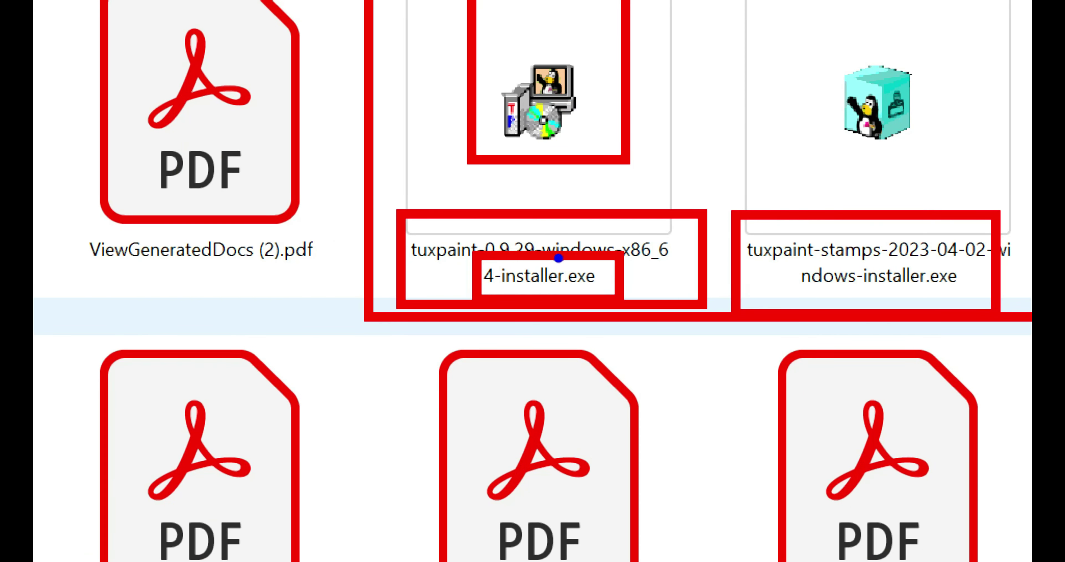
{"action": "left_click_drag", "start_coordinate": [557, 260], "coordinate": [614, 295]}
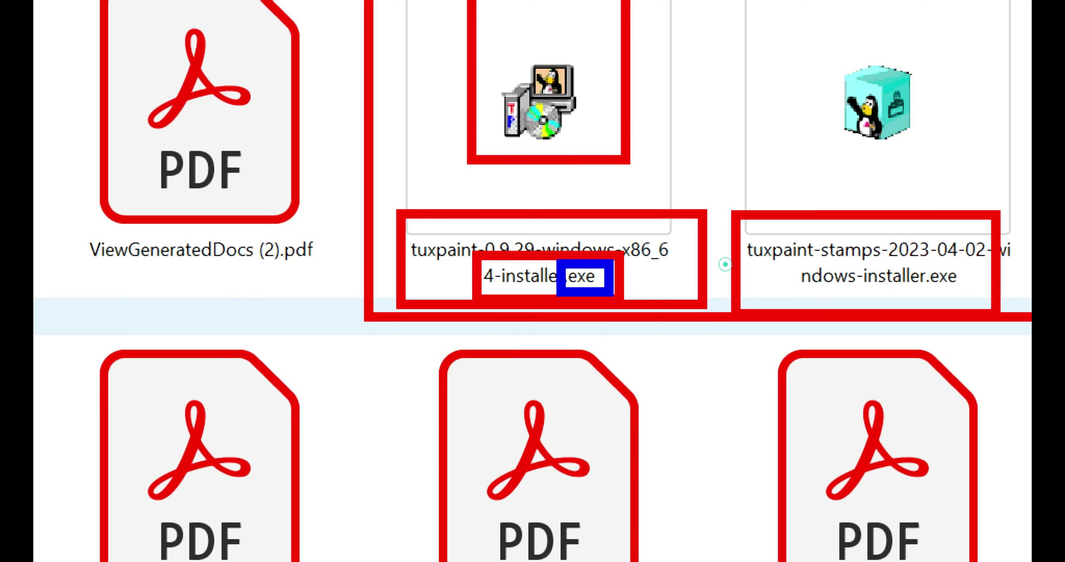
{"action": "left_click_drag", "start_coordinate": [827, 227], "coordinate": [883, 272]}
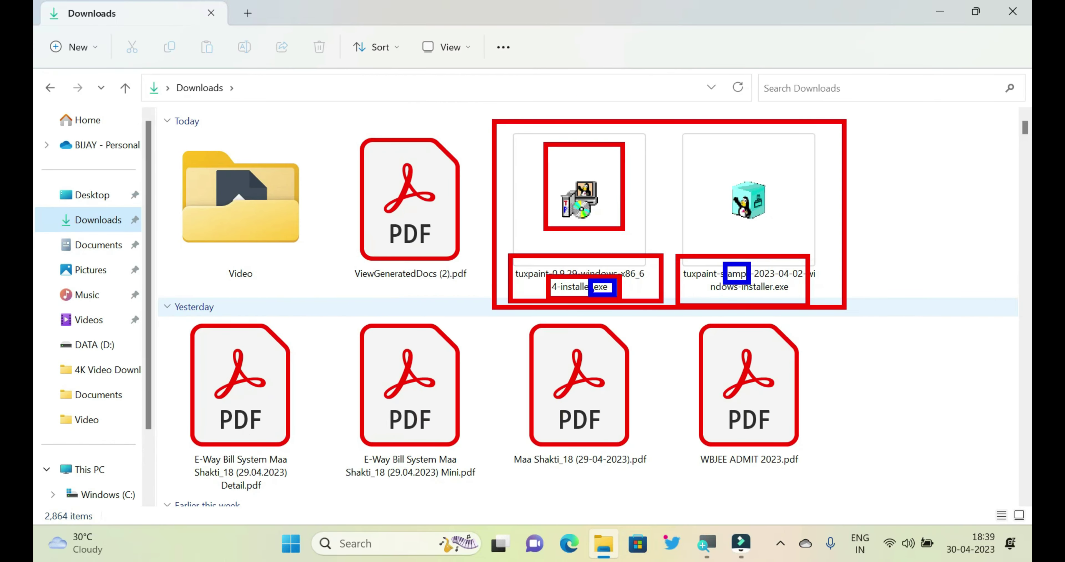
Run tuxpaint-0.9.29-windows-x86_64-installer.exe and accept English as the setup language
{"action": "left_click", "coordinate": [598, 284]}
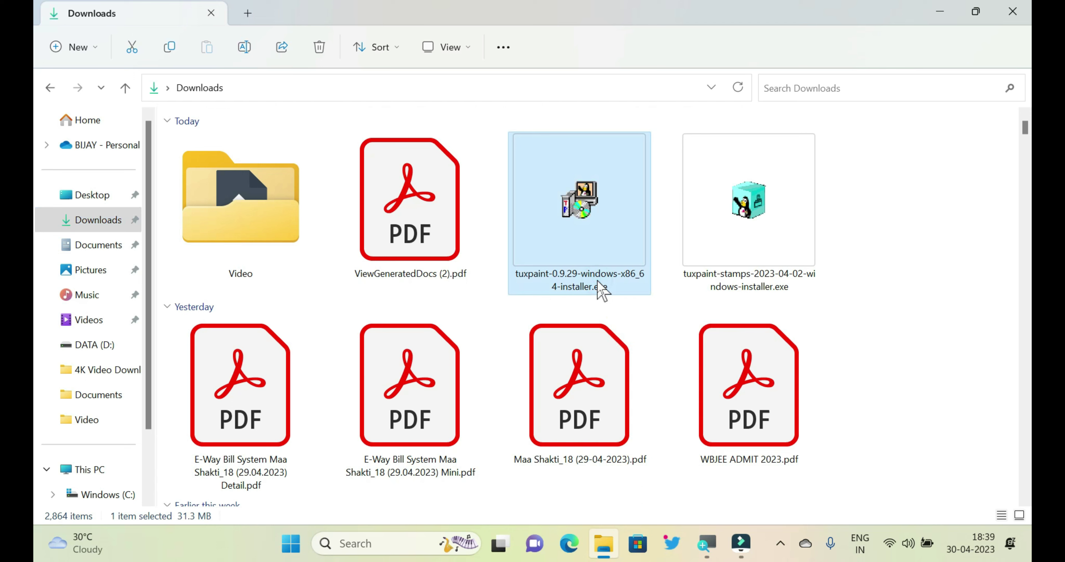
{"action": "double_click", "coordinate": [598, 283]}
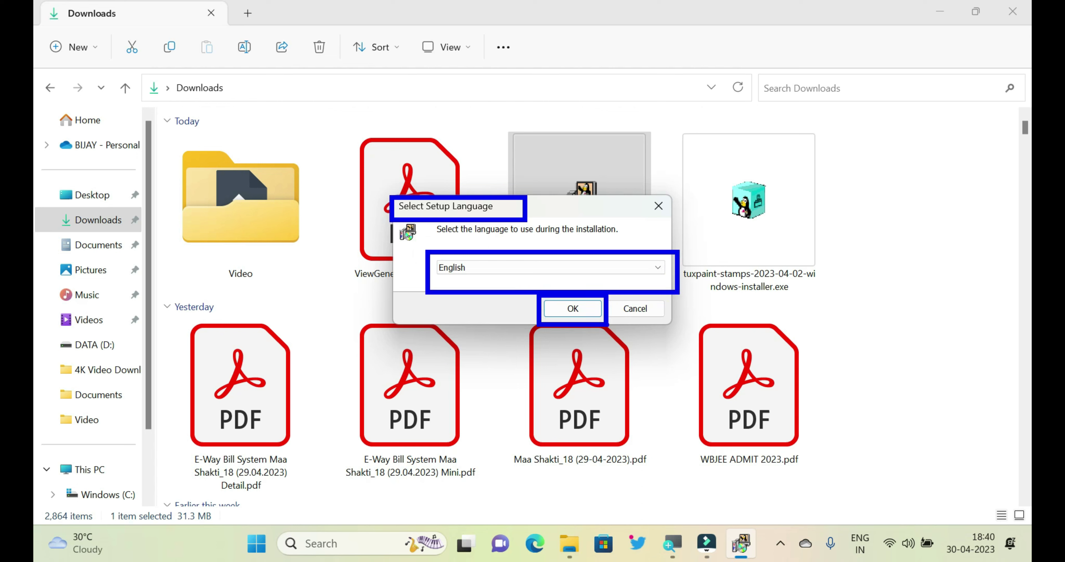
{"action": "left_click", "coordinate": [592, 318]}
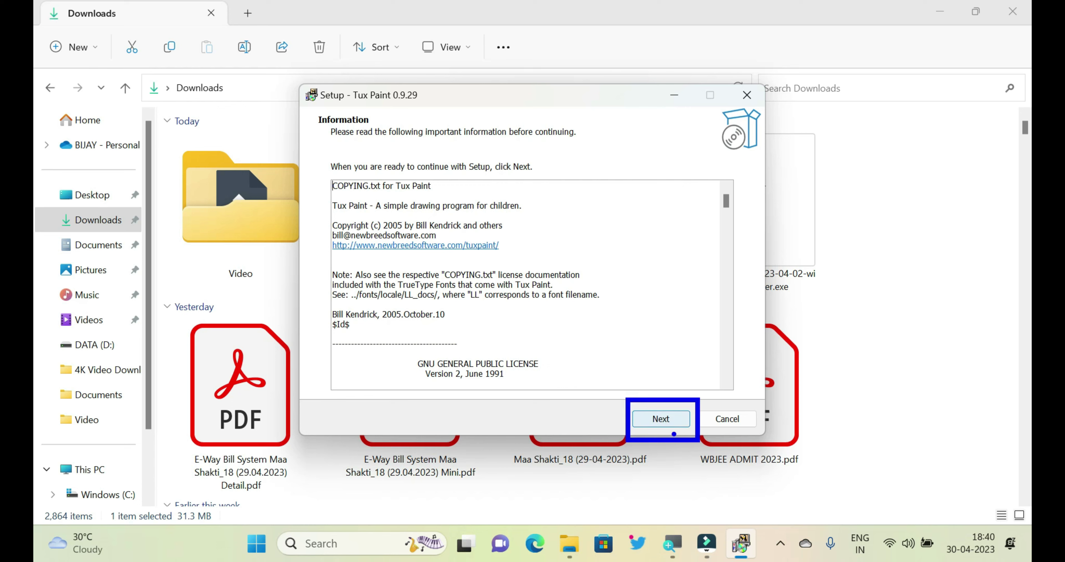
Continue past the license information and accept All Users as the installation type
{"action": "left_click", "coordinate": [668, 422]}
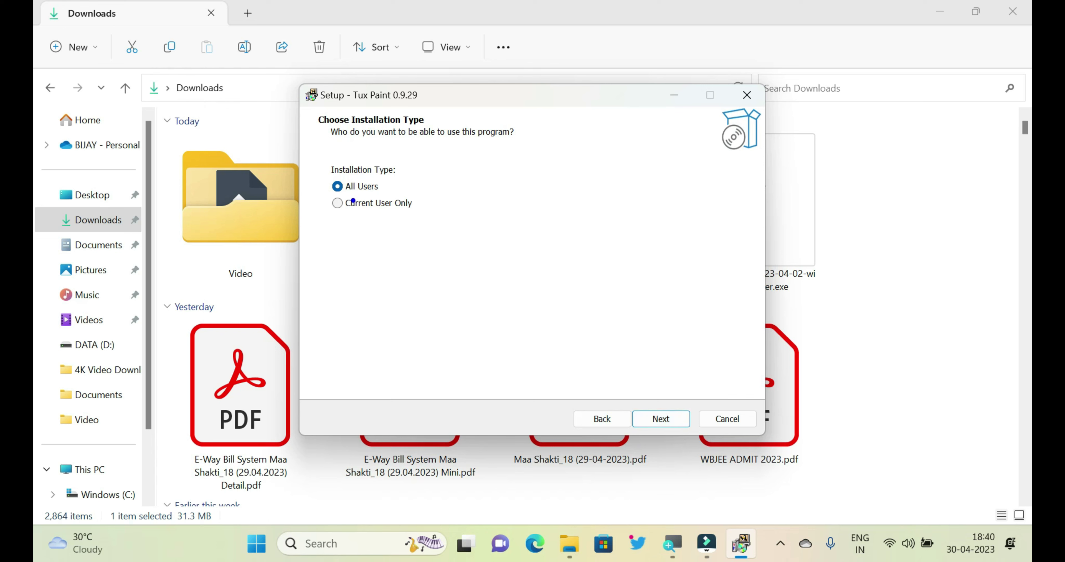
{"action": "mouse_move", "coordinate": [315, 158]}
{"action": "left_mouse_down"}
{"action": "mouse_move", "coordinate": [364, 193]}
{"action": "mouse_move", "coordinate": [413, 197]}
{"action": "left_mouse_up"}
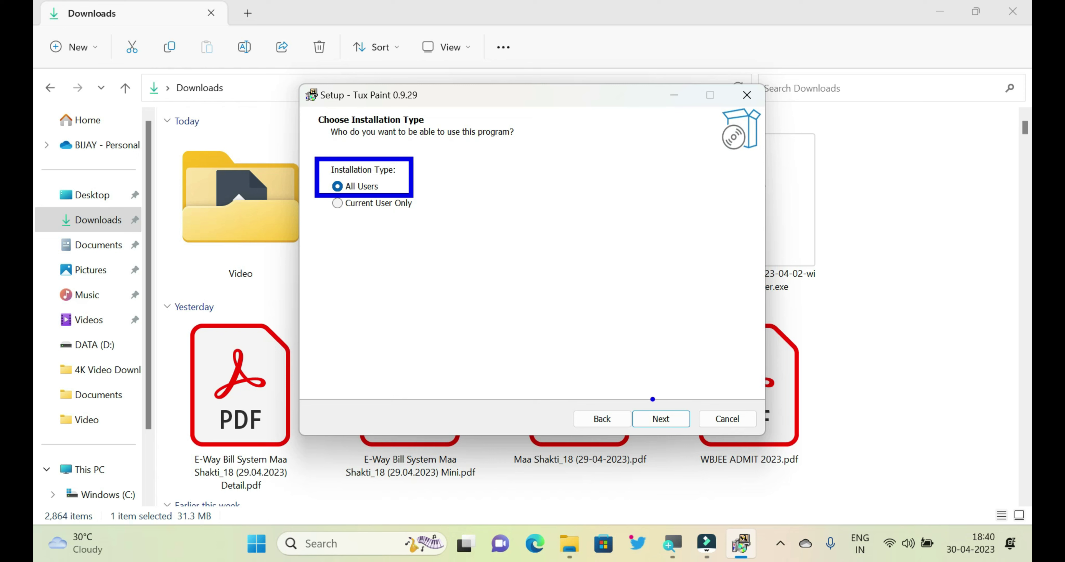
{"action": "mouse_move", "coordinate": [633, 399]}
{"action": "left_mouse_down"}
{"action": "mouse_move", "coordinate": [667, 429]}
{"action": "mouse_move", "coordinate": [698, 435]}
{"action": "left_mouse_up"}
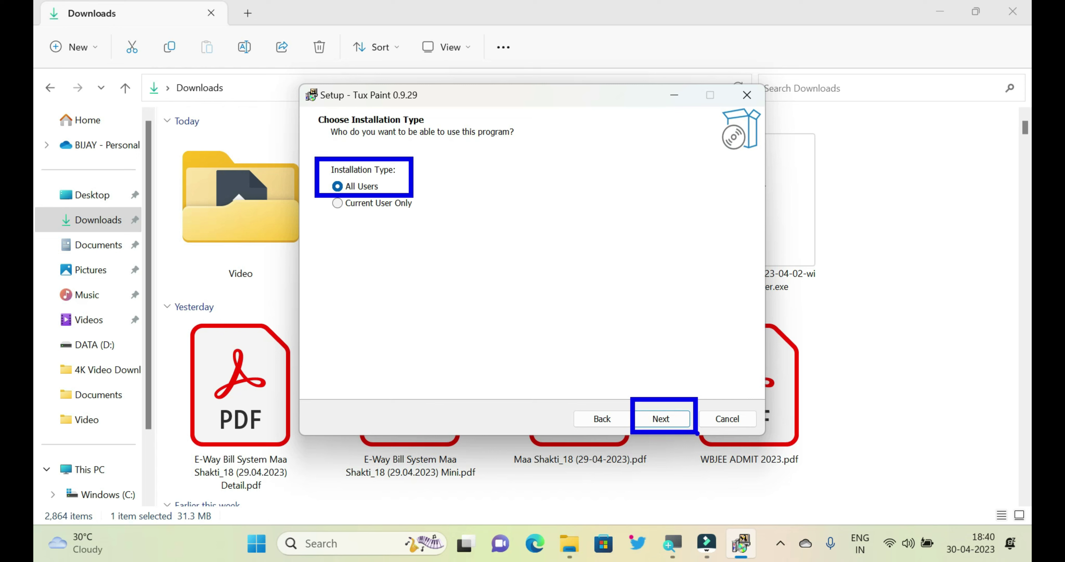
{"action": "left_click", "coordinate": [671, 422]}
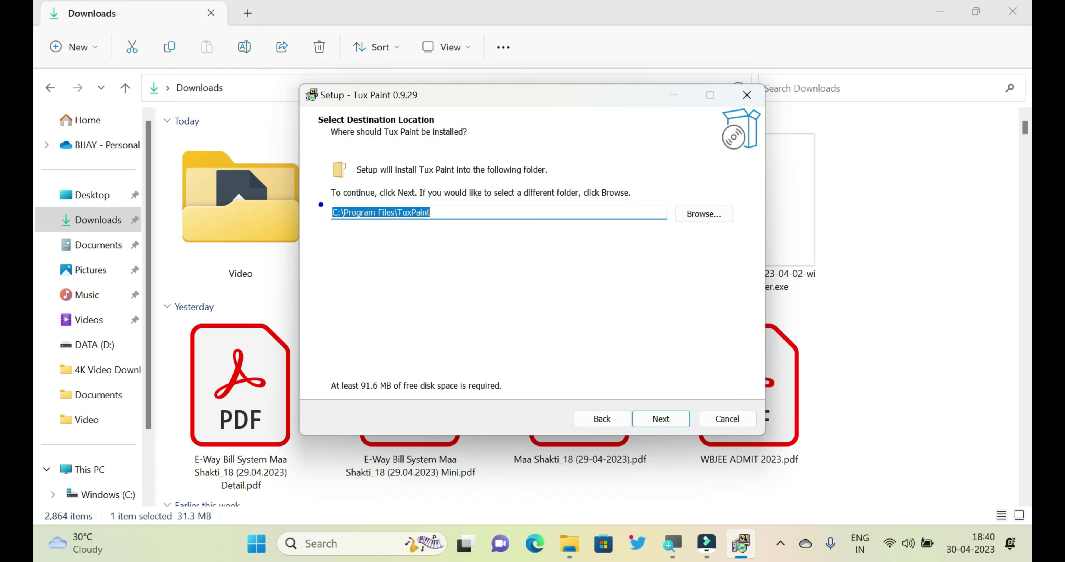
Accept C:\Program Files\TuxPaint as the installation destination
{"action": "mouse_move", "coordinate": [319, 198]}
{"action": "left_mouse_down"}
{"action": "mouse_move", "coordinate": [356, 220]}
{"action": "mouse_move", "coordinate": [487, 240]}
{"action": "mouse_move", "coordinate": [746, 237]}
{"action": "left_mouse_up"}
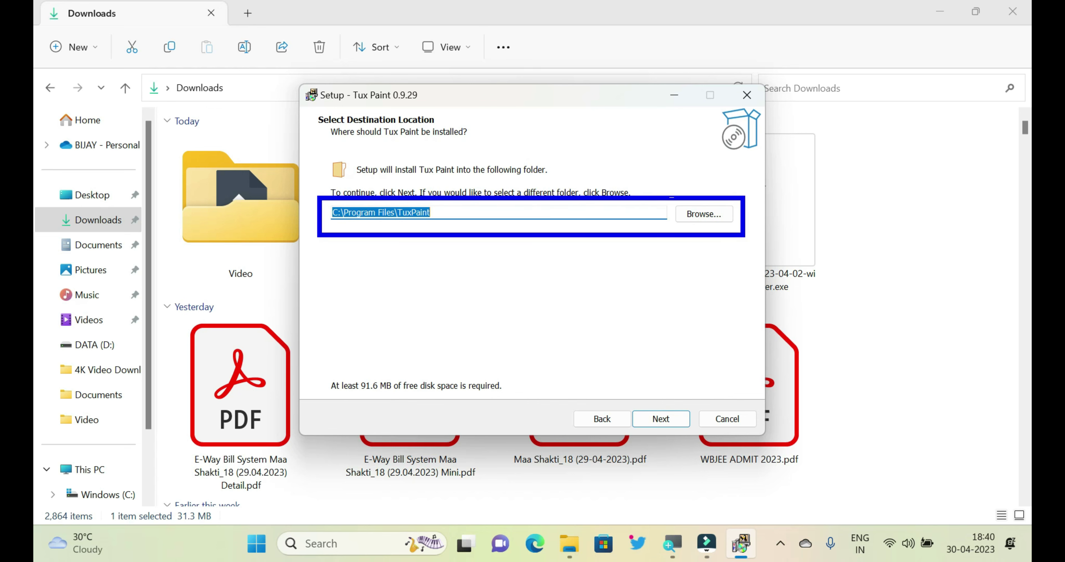
{"action": "left_click_drag", "start_coordinate": [670, 197], "coordinate": [732, 233]}
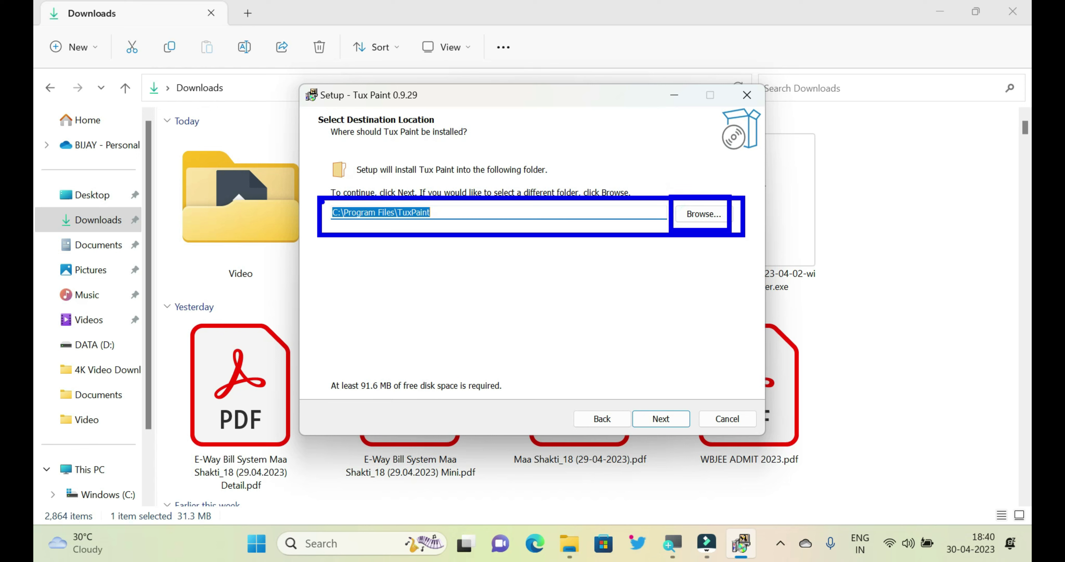
{"action": "mouse_move", "coordinate": [323, 202]}
{"action": "left_mouse_down"}
{"action": "mouse_move", "coordinate": [377, 224]}
{"action": "mouse_move", "coordinate": [456, 223]}
{"action": "left_mouse_up"}
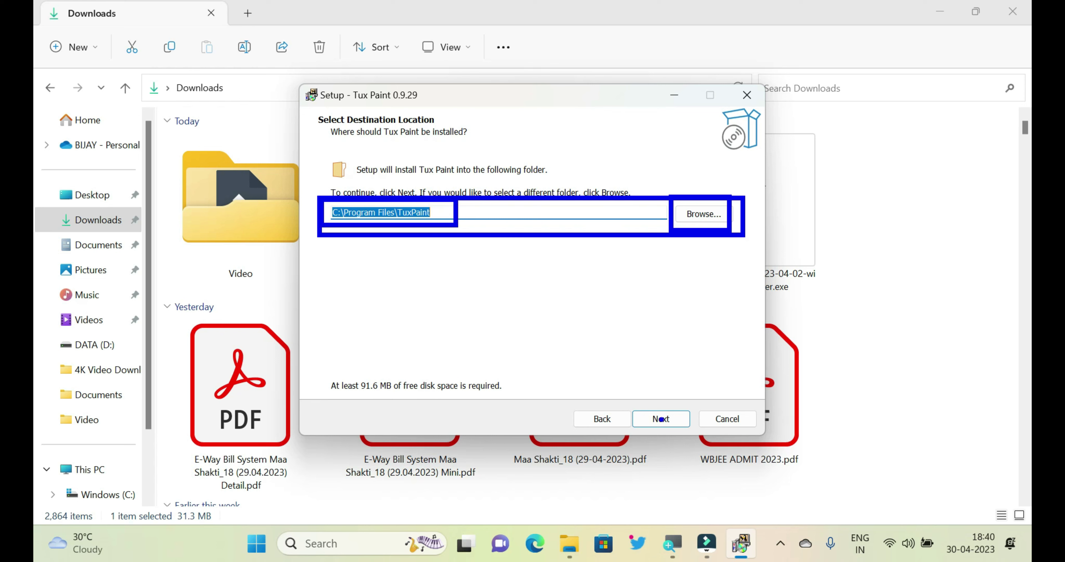
{"action": "mouse_move", "coordinate": [632, 399]}
{"action": "left_mouse_down"}
{"action": "mouse_move", "coordinate": [652, 427]}
{"action": "mouse_move", "coordinate": [697, 435]}
{"action": "left_mouse_up"}
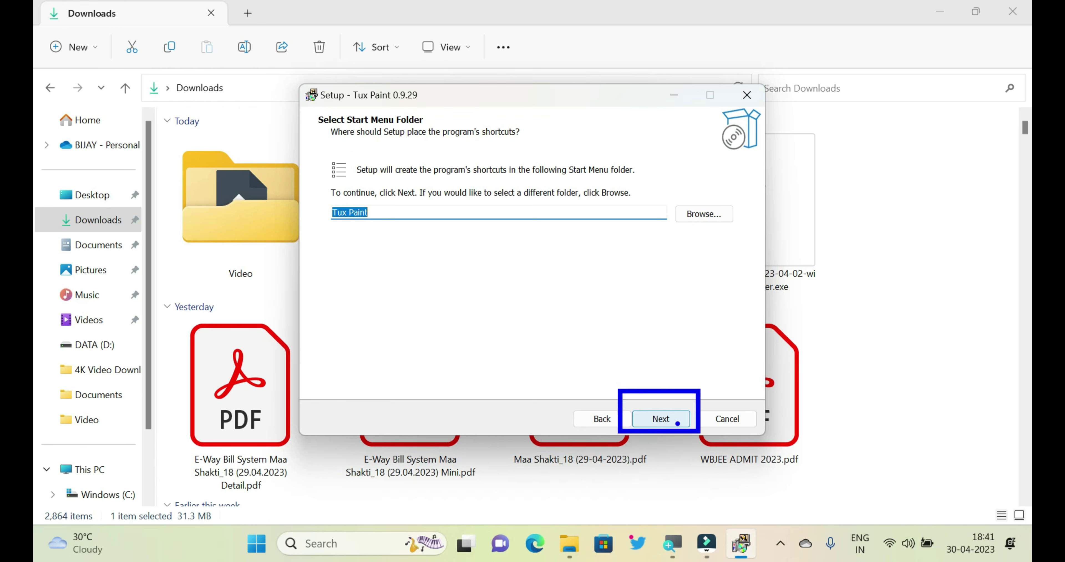
Accept Tux Paint as the Start Menu folder and keep the creation of a desktop shortcut enabled
{"action": "left_click", "coordinate": [678, 424]}
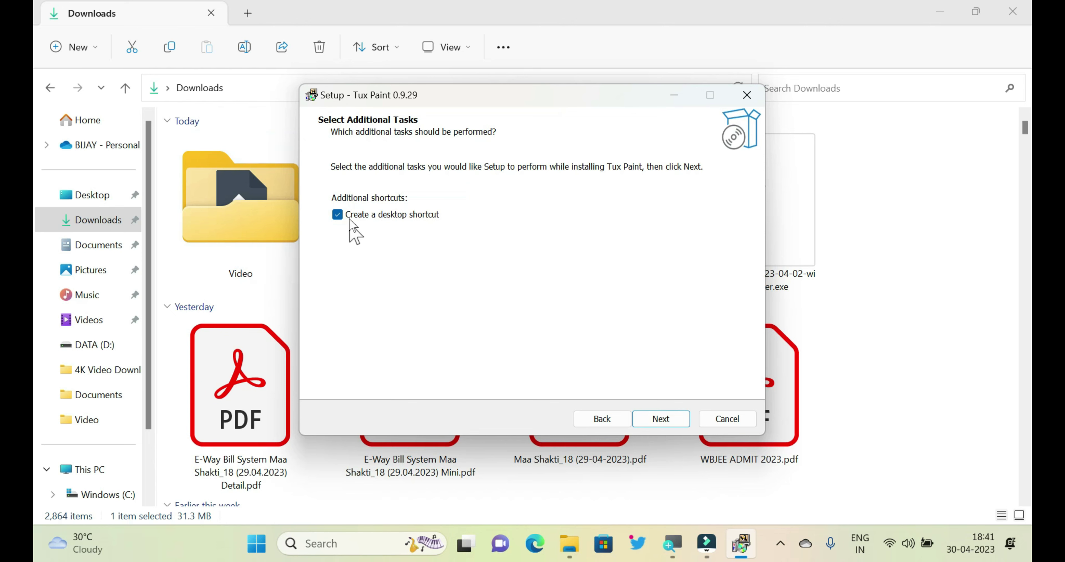
{"action": "left_click", "coordinate": [338, 216]}
{"action": "left_click", "coordinate": [339, 218]}
{"action": "left_click", "coordinate": [661, 419]}
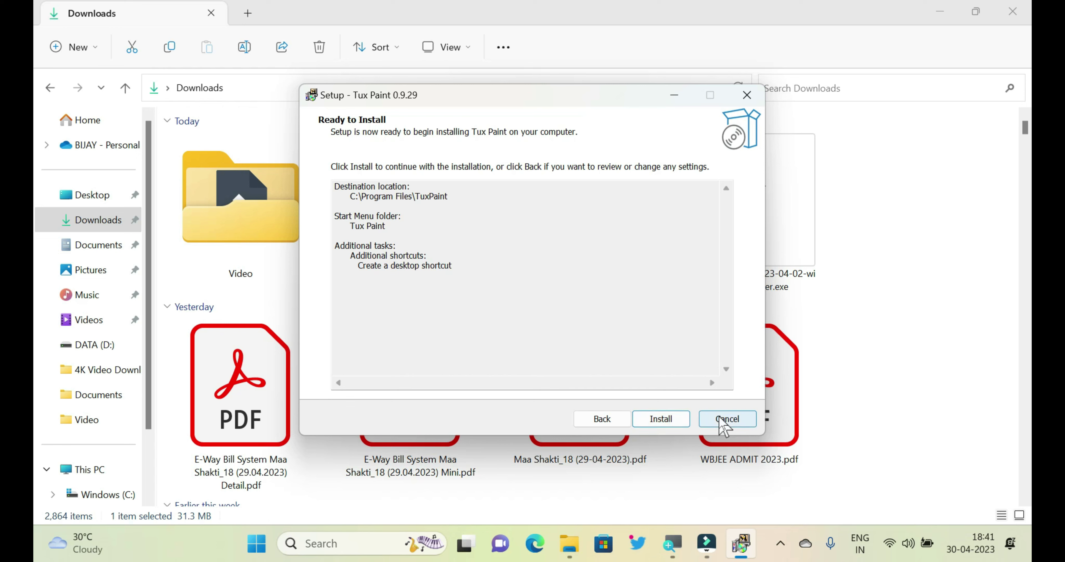
Install Tux Paint and finish the setup with the README file, Quick Start Guide and Tux Paint Config options all kept enabled
{"action": "left_click_drag", "start_coordinate": [631, 396], "coordinate": [687, 437]}
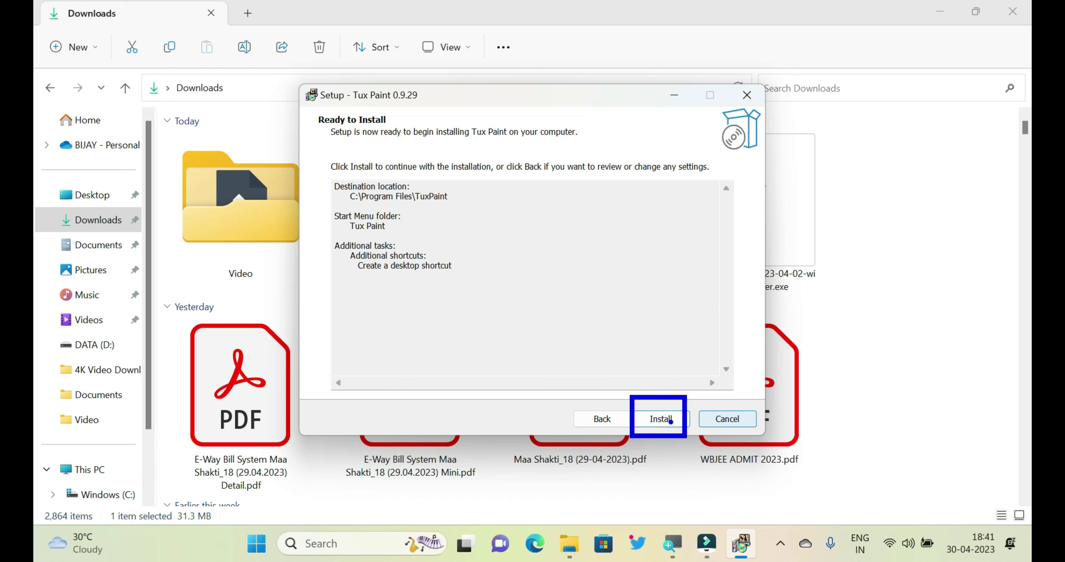
{"action": "left_click", "coordinate": [671, 421]}
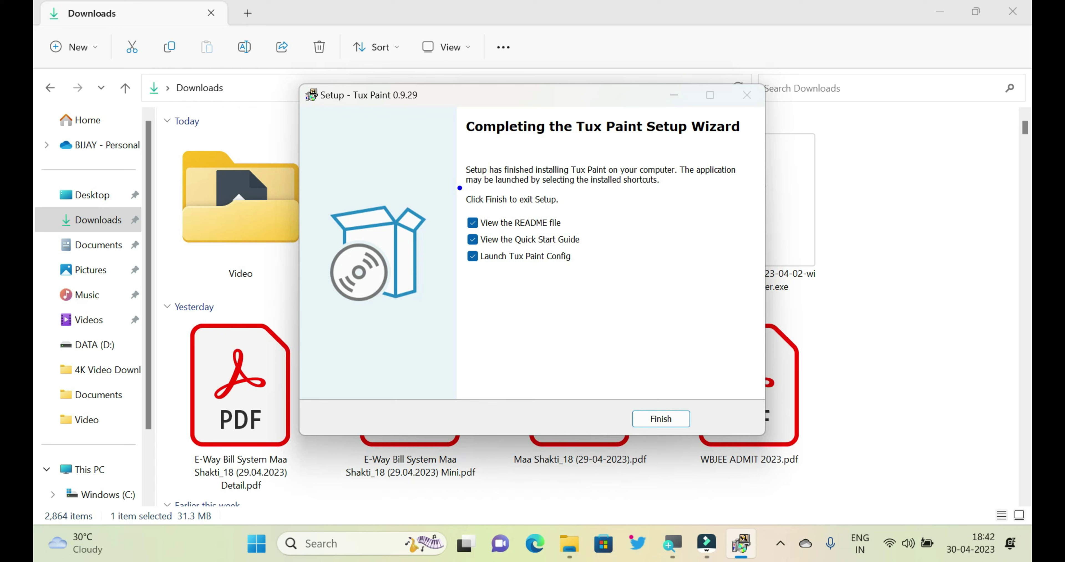
{"action": "mouse_move", "coordinate": [459, 188]}
{"action": "left_mouse_down"}
{"action": "mouse_move", "coordinate": [497, 235]}
{"action": "mouse_move", "coordinate": [583, 280]}
{"action": "left_mouse_up"}
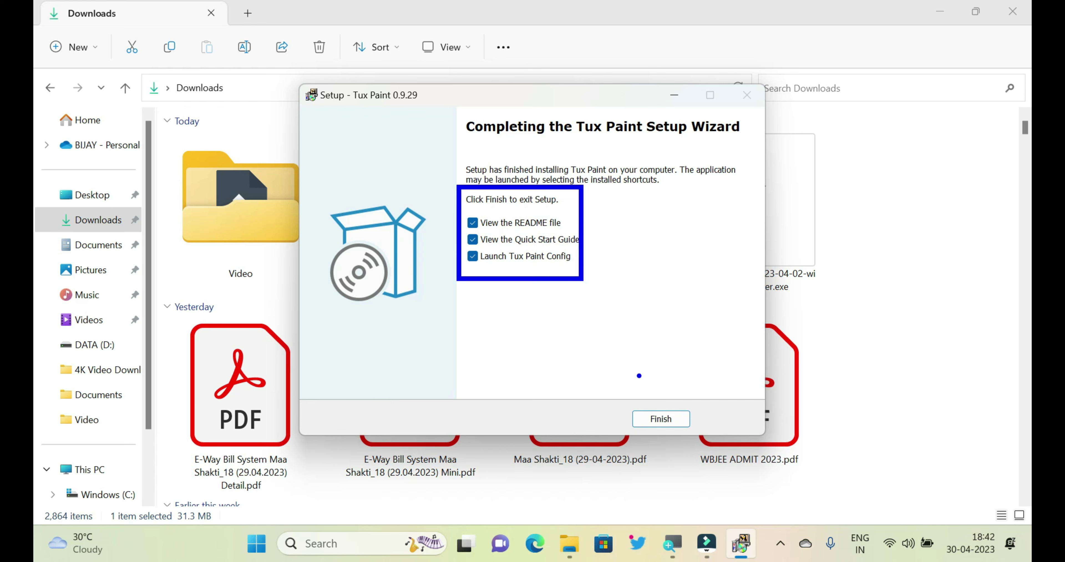
{"action": "left_click_drag", "start_coordinate": [625, 396], "coordinate": [694, 440]}
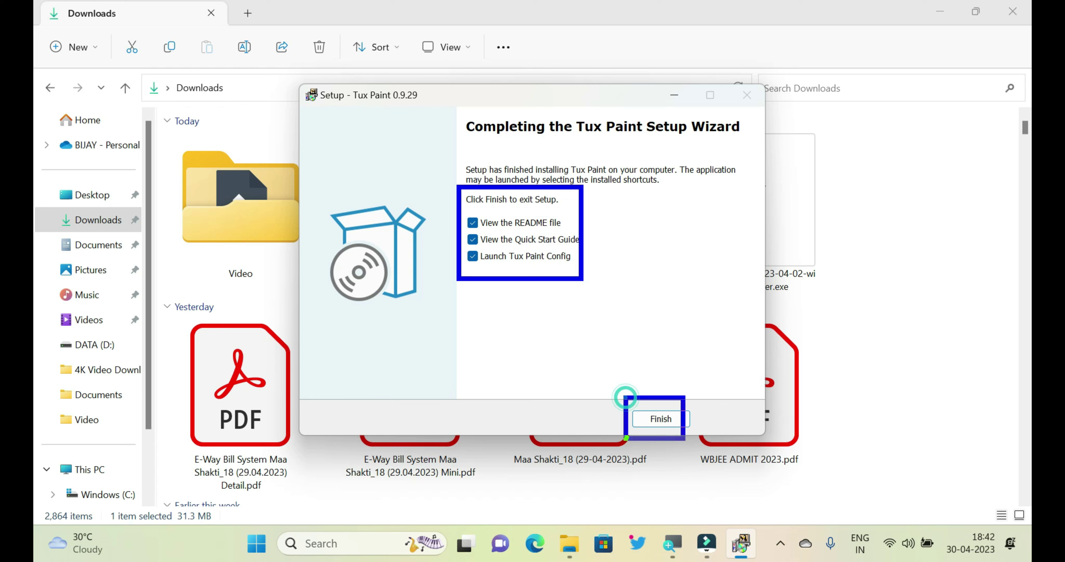
{"action": "left_click_drag", "start_coordinate": [626, 439], "coordinate": [625, 438]}
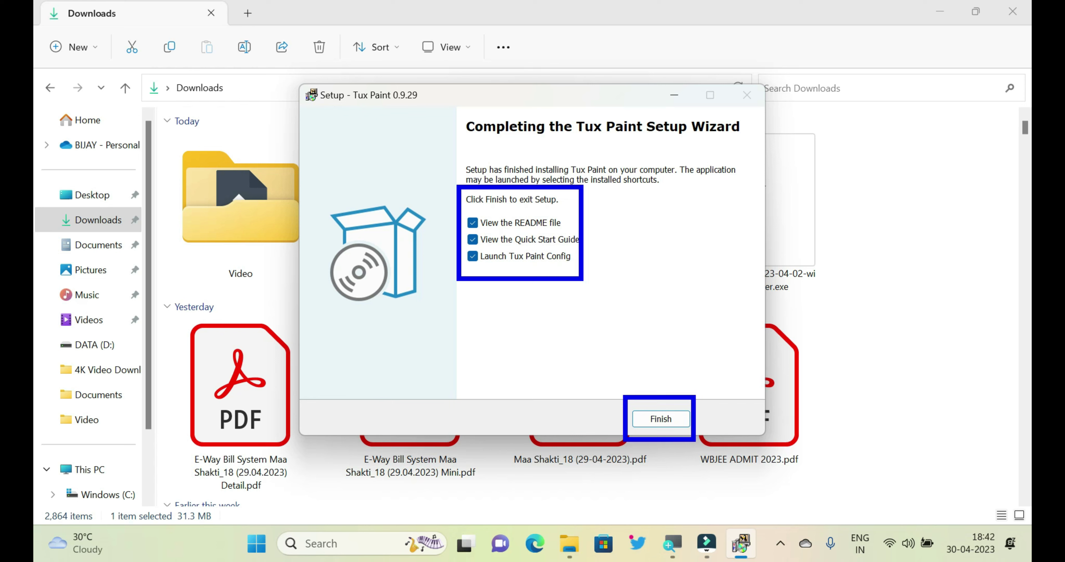
{"action": "left_click", "coordinate": [677, 423]}
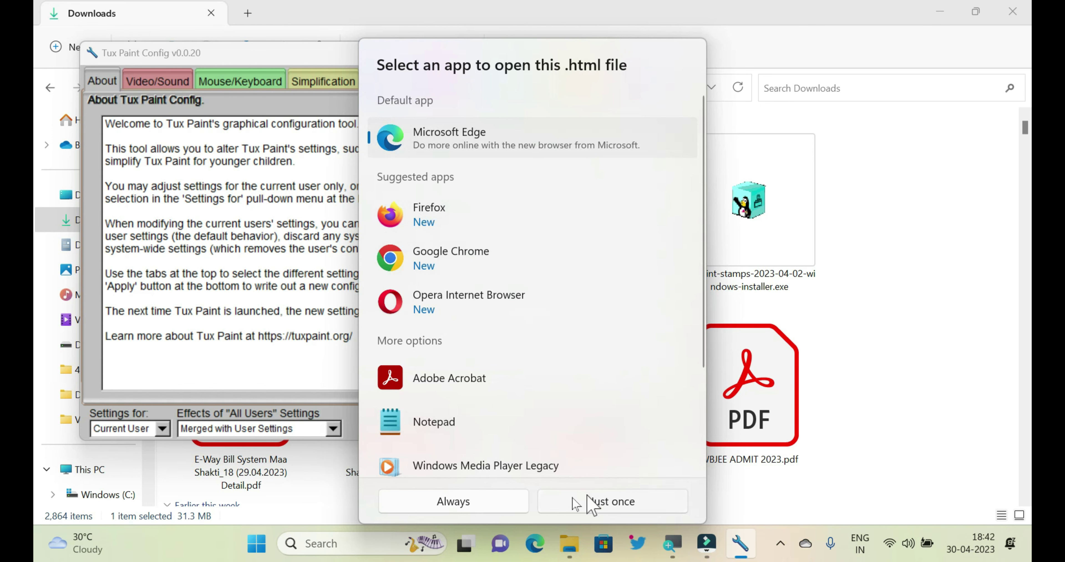
Open the Quickstart Guide just once in Microsoft Edge, and close both the guide and Tux Paint Config
{"action": "left_click", "coordinate": [614, 503]}
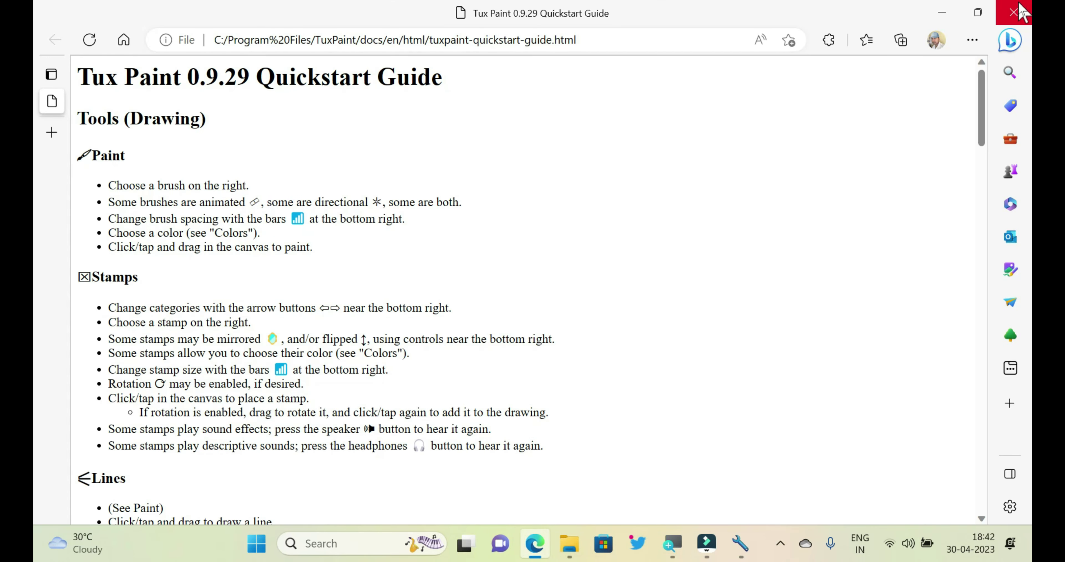
{"action": "left_click", "coordinate": [1021, 11]}
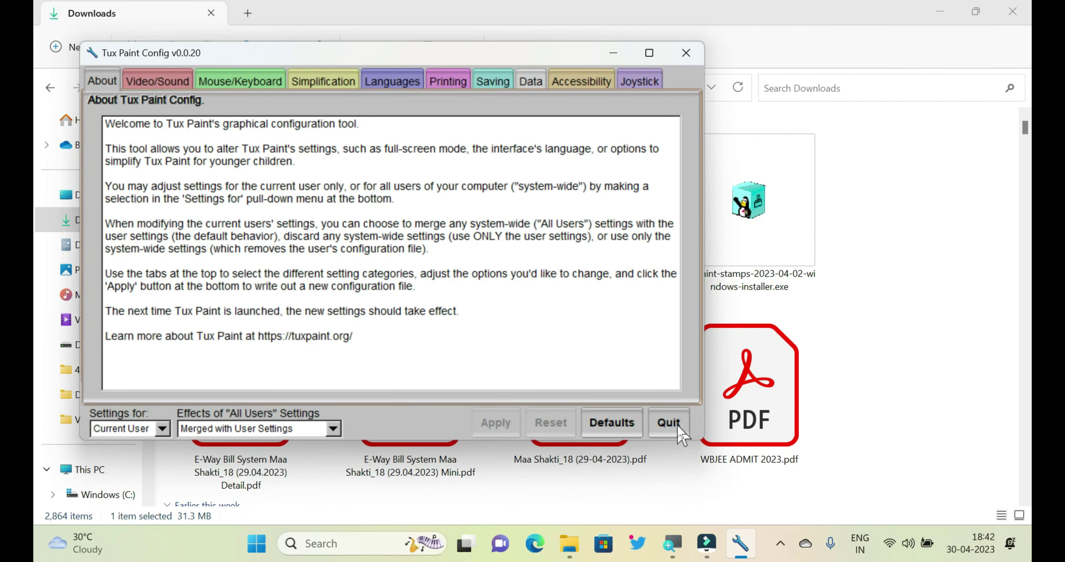
{"action": "left_click", "coordinate": [678, 426]}
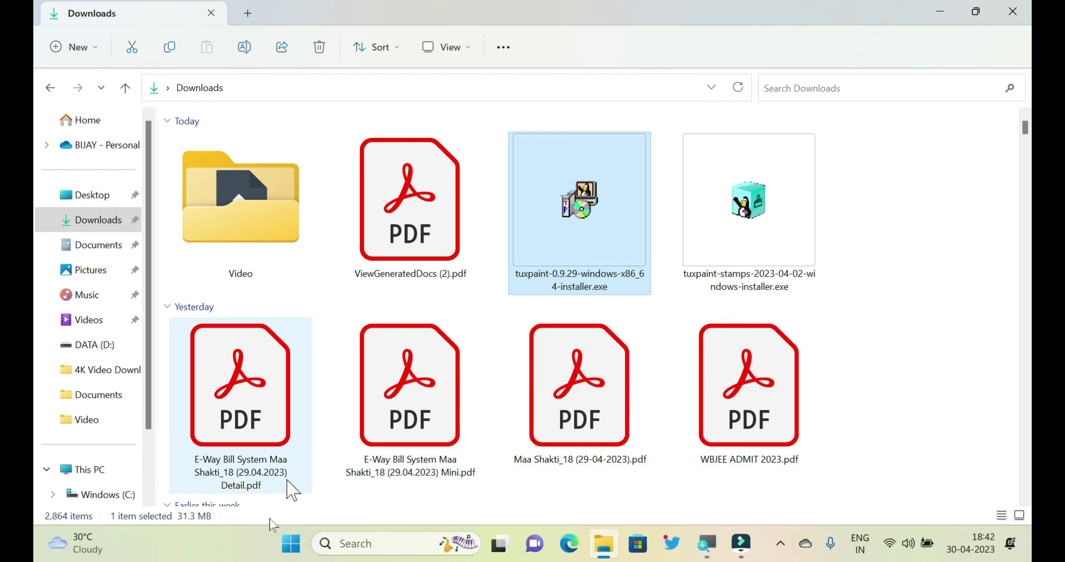
Search the installed apps for "tux" and launch Tux Paint (Full Screen)
{"action": "left_click", "coordinate": [296, 547]}
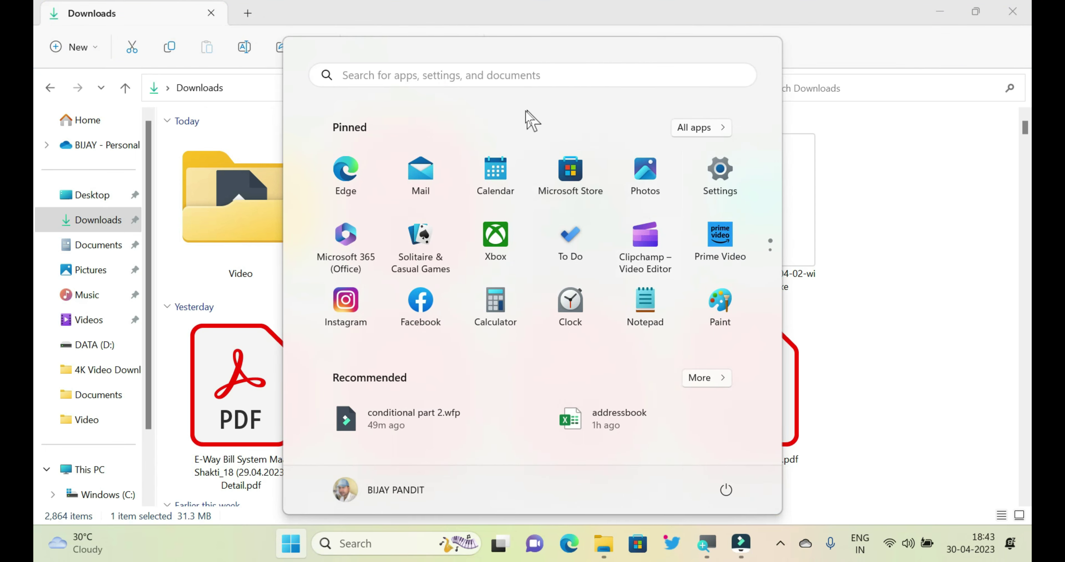
{"action": "left_click", "coordinate": [378, 79]}
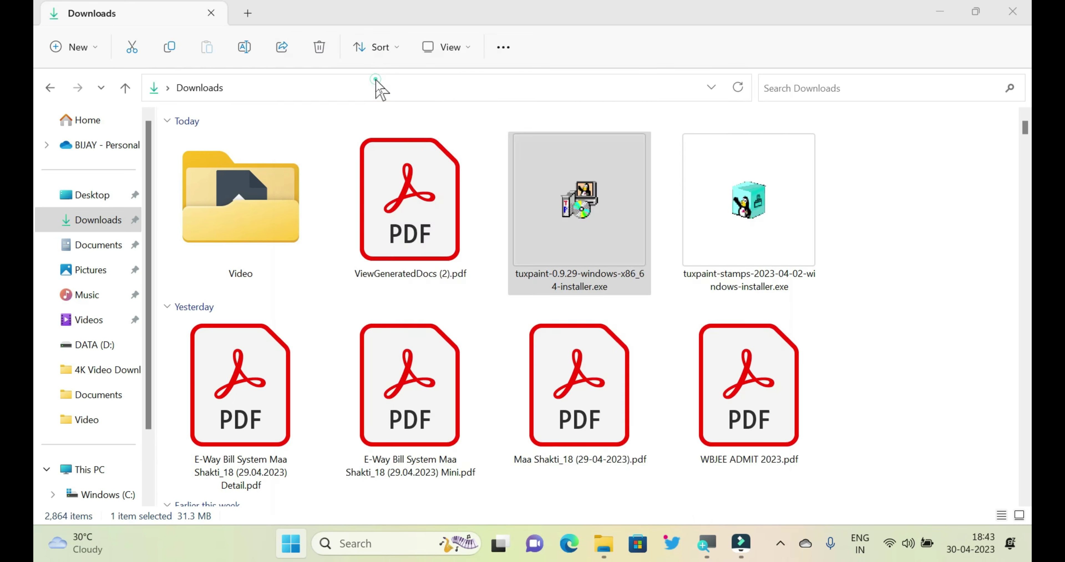
{"action": "type", "text": "tux"}
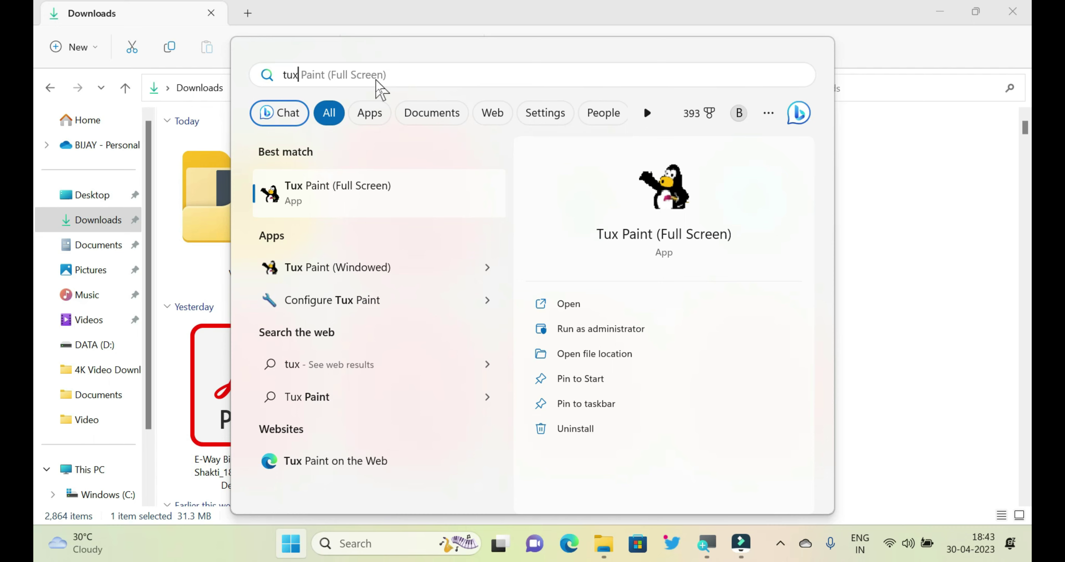
{"action": "left_click", "coordinate": [309, 192]}
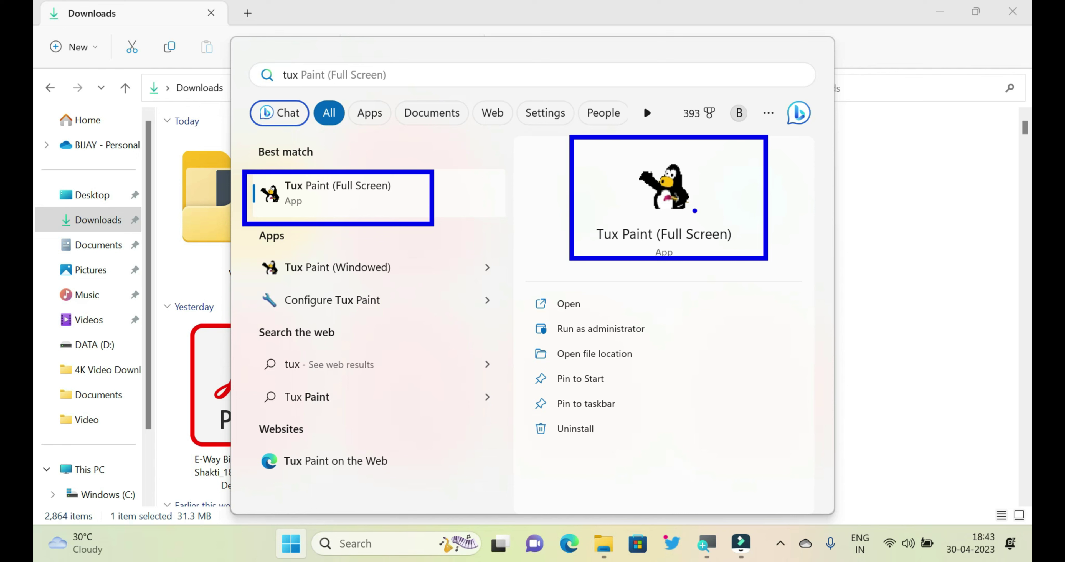
{"action": "left_click", "coordinate": [667, 190]}
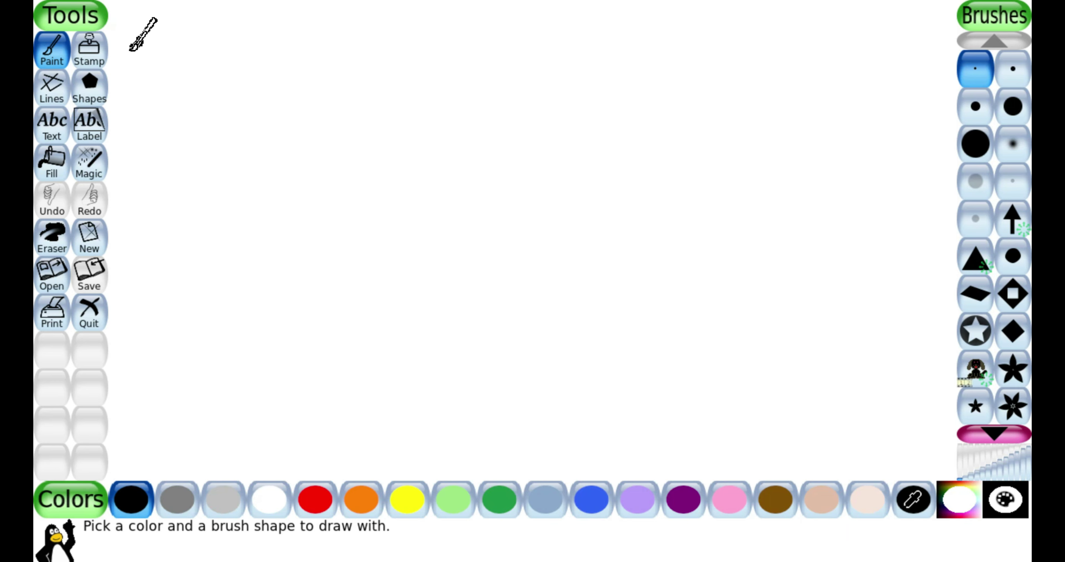
Stamp three penguins with an outstretched arm and one penguin with a raised hand on the blank canvas
{"action": "left_click", "coordinate": [90, 52]}
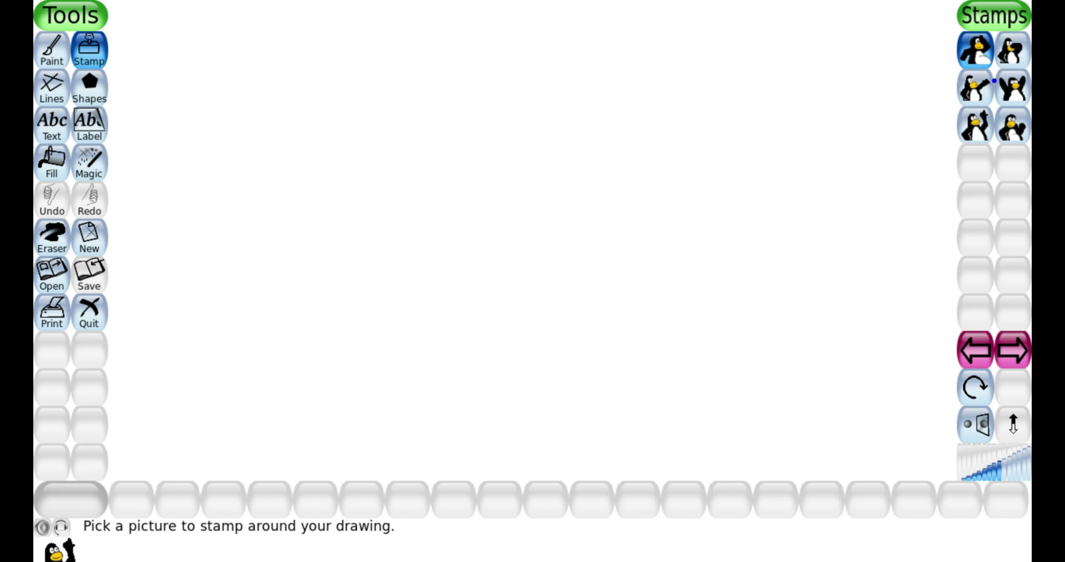
{"action": "left_click_drag", "start_coordinate": [963, 29], "coordinate": [1030, 150]}
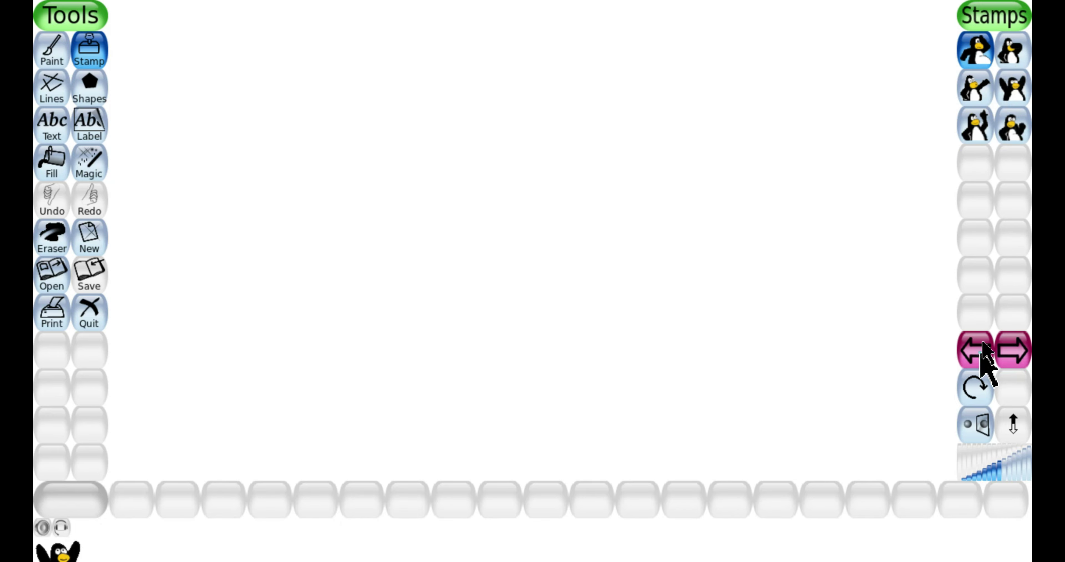
{"action": "left_click", "coordinate": [984, 89]}
{"action": "left_click", "coordinate": [484, 177]}
{"action": "left_click", "coordinate": [627, 312]}
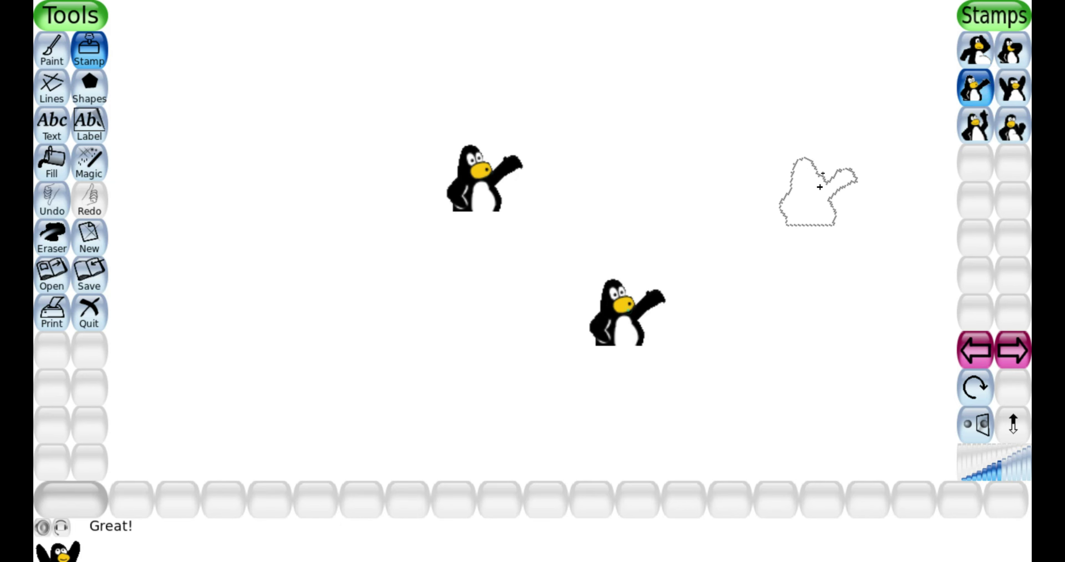
{"action": "left_click", "coordinate": [822, 151]}
{"action": "left_click", "coordinate": [1014, 124]}
{"action": "left_click", "coordinate": [635, 182]}
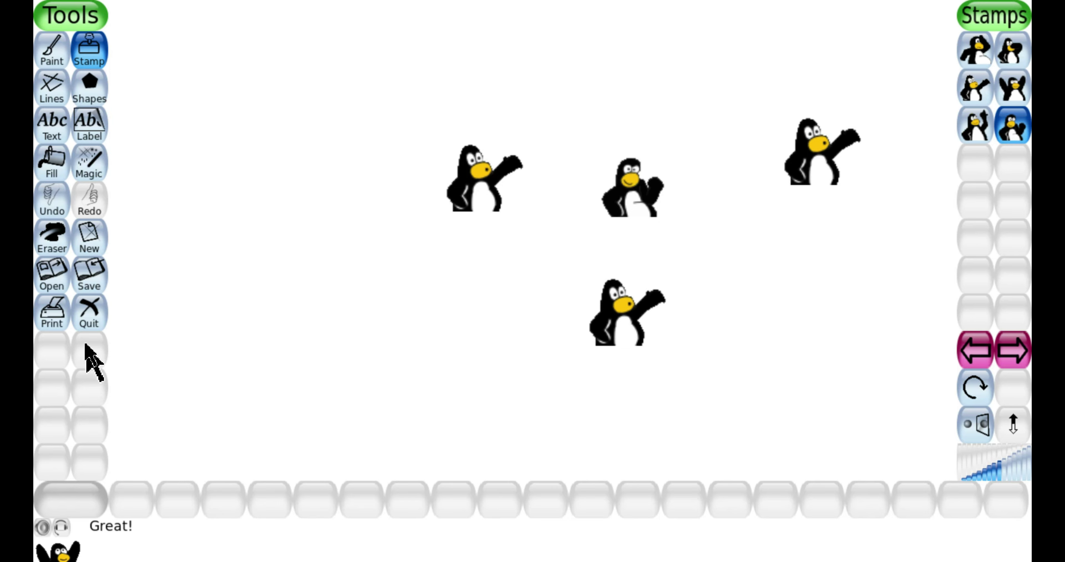
Quit Tux Paint without saving the stamped picture
{"action": "left_click", "coordinate": [91, 319]}
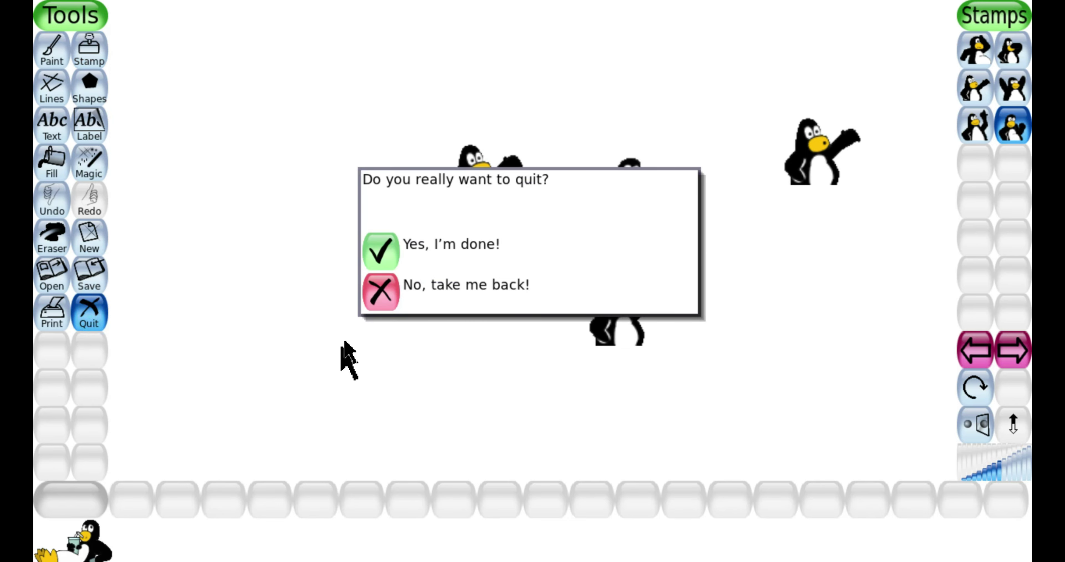
{"action": "left_click", "coordinate": [380, 257]}
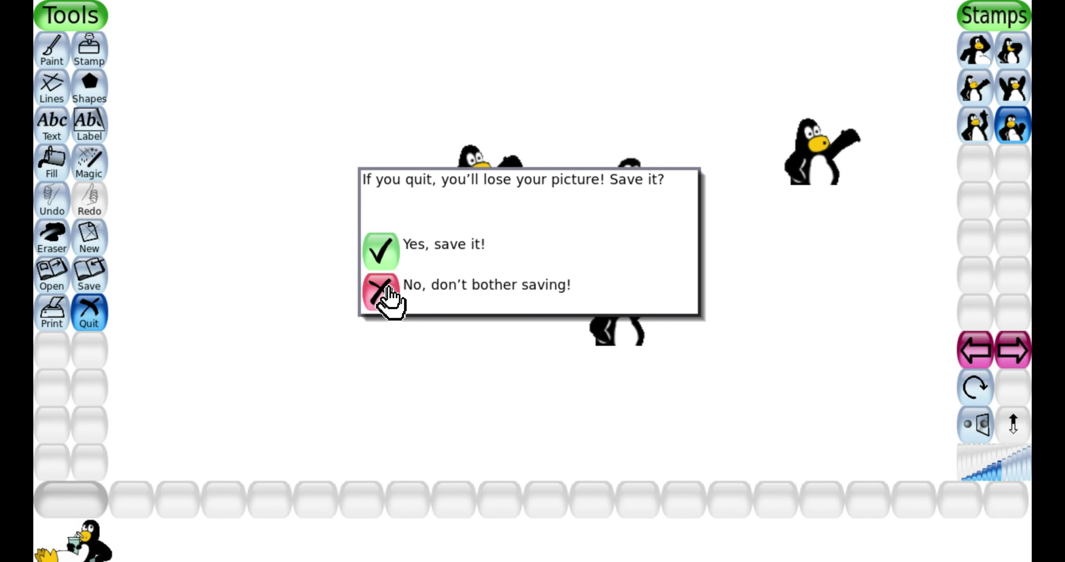
{"action": "left_click", "coordinate": [380, 291]}
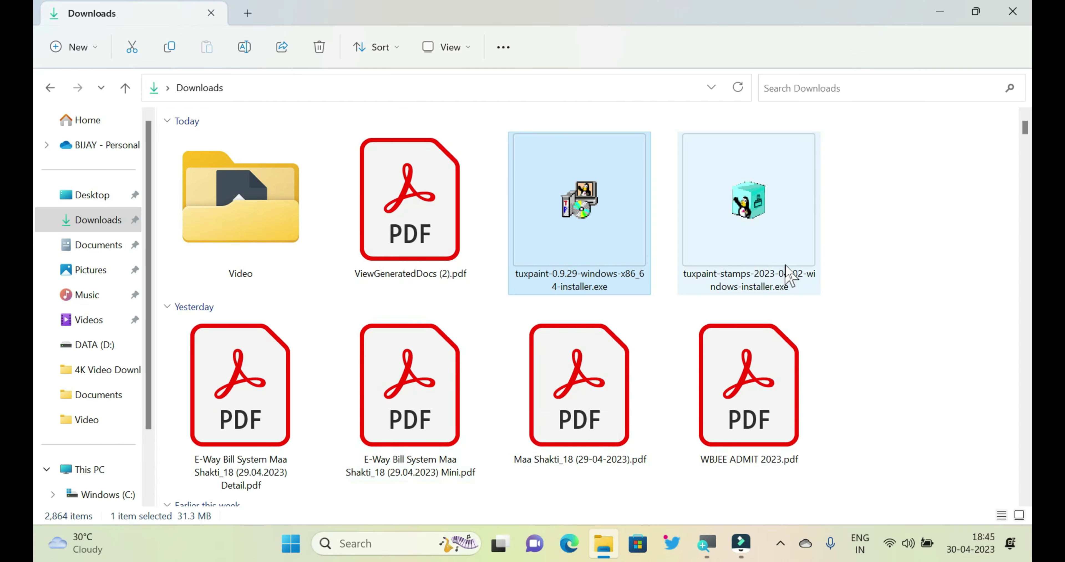
Start the tuxpaint-stamps-2023-04-02 installer in English and accept All Users as the installation type
{"action": "double_click", "coordinate": [765, 208]}
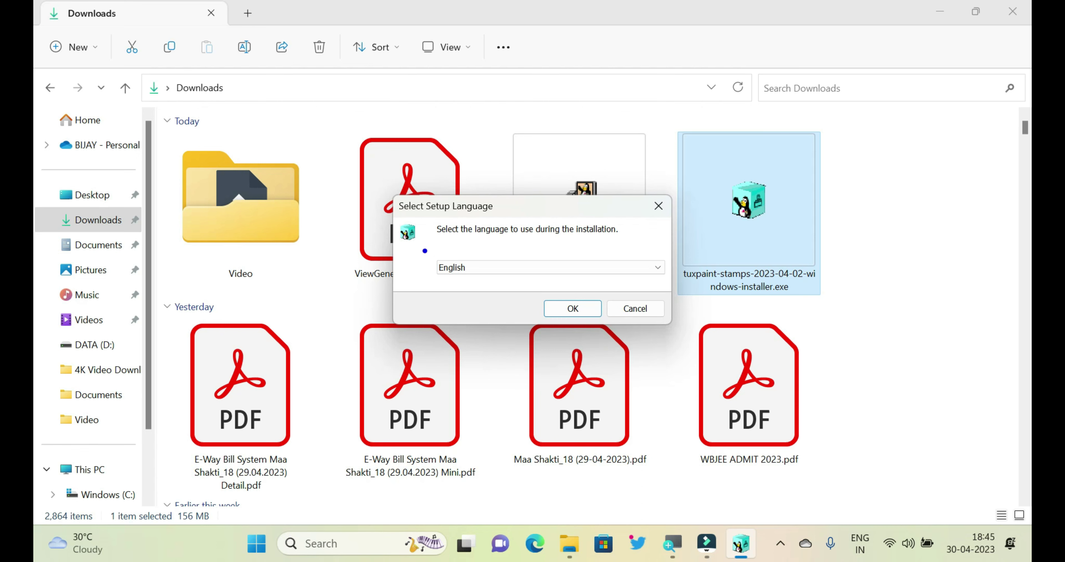
{"action": "mouse_move", "coordinate": [425, 250]}
{"action": "left_mouse_down"}
{"action": "mouse_move", "coordinate": [582, 323]}
{"action": "mouse_move", "coordinate": [607, 323]}
{"action": "left_mouse_up"}
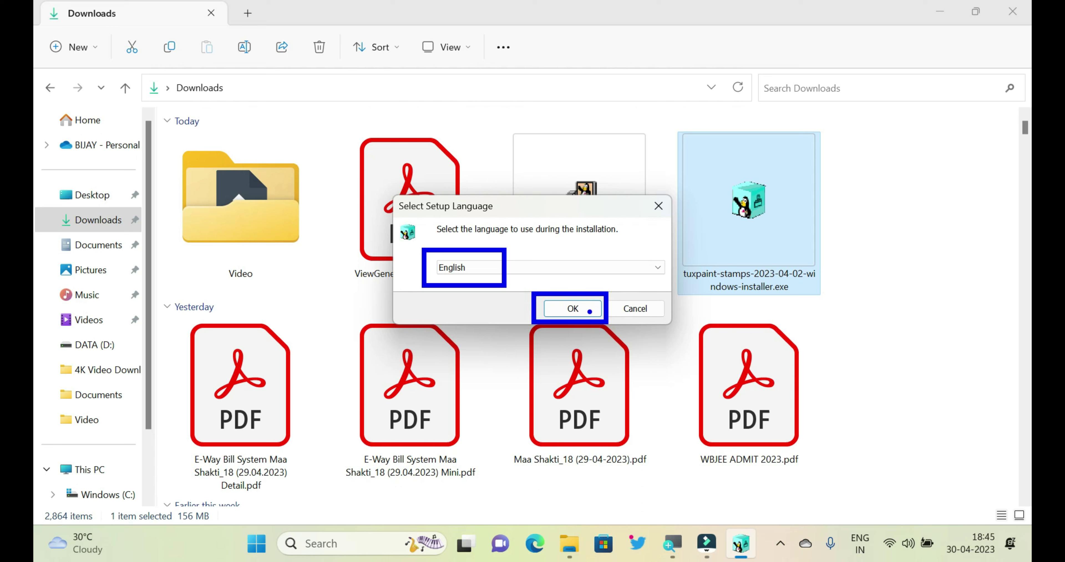
{"action": "left_click", "coordinate": [590, 311]}
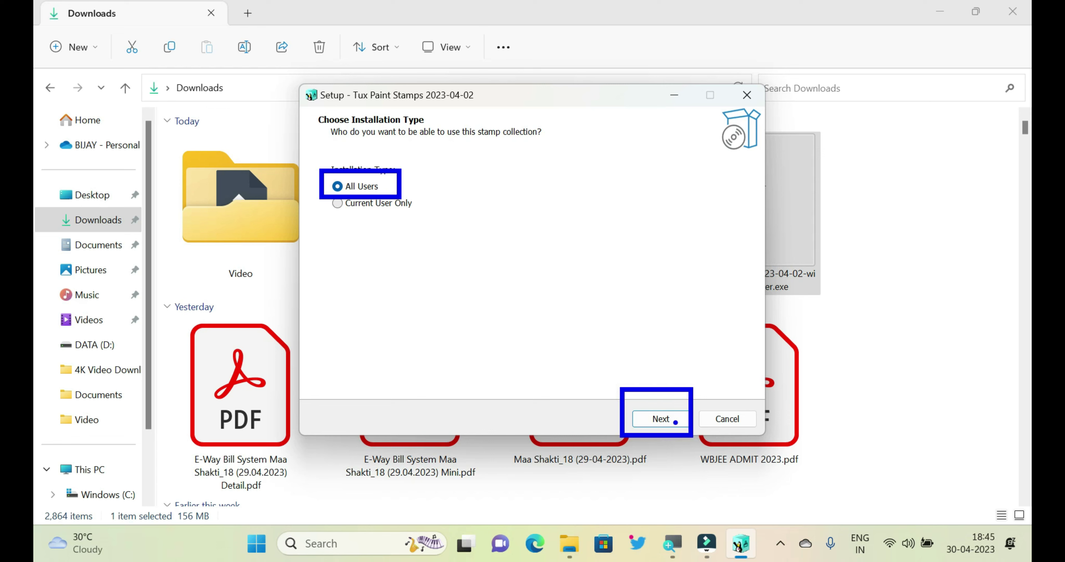
{"action": "left_click", "coordinate": [675, 422]}
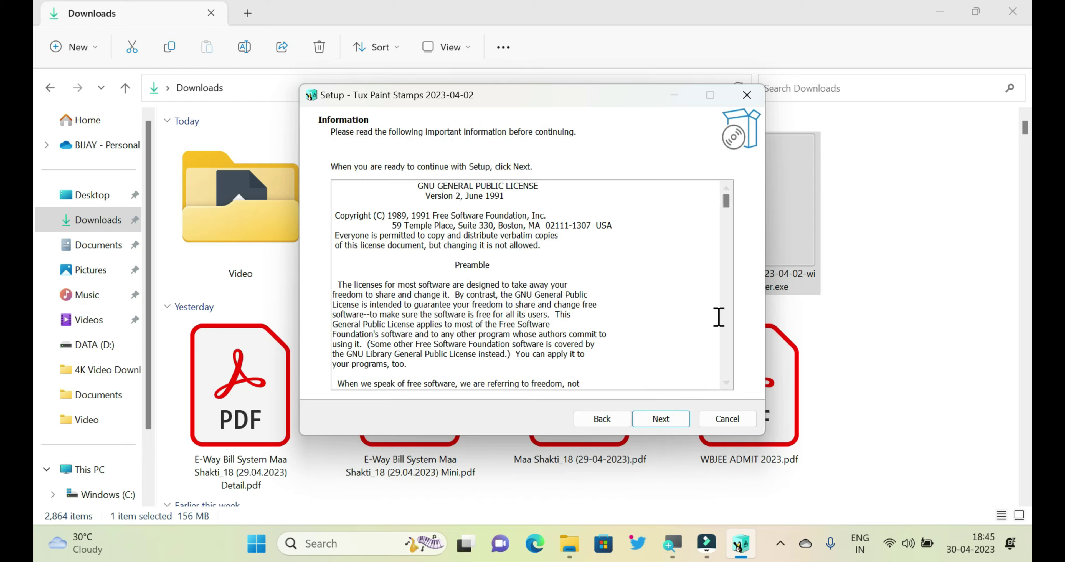
Look through the stamps license, continue past it, and accept C:\Program Files\TuxPaint as the destination
{"action": "scroll", "coordinate": [728, 290], "scroll_direction": "down", "scroll_amount": 10}
{"action": "scroll", "coordinate": [728, 290], "scroll_direction": "down", "scroll_amount": 15}
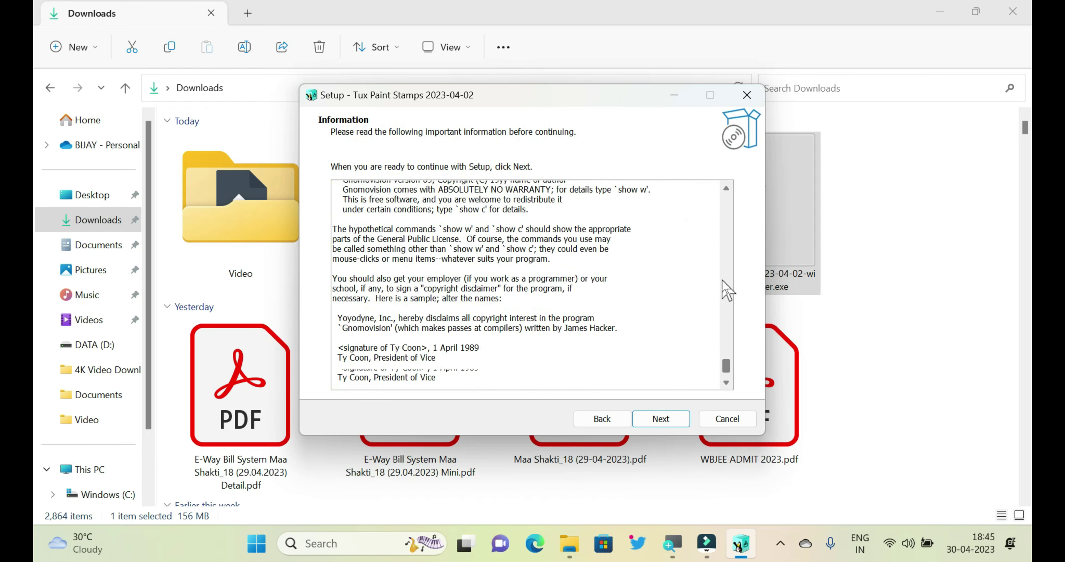
{"action": "scroll", "coordinate": [728, 290], "scroll_direction": "up", "scroll_amount": 10}
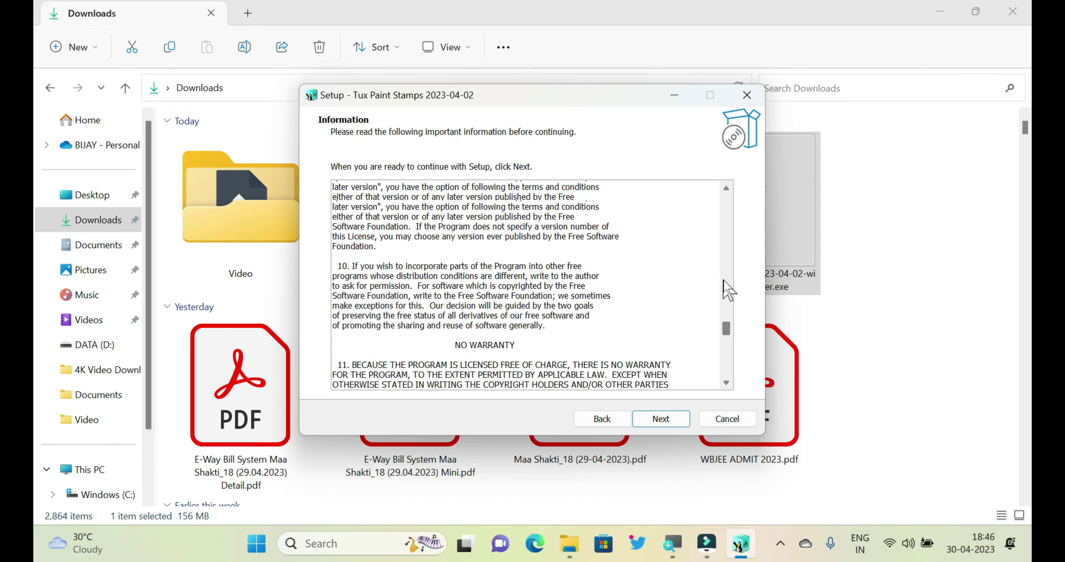
{"action": "scroll", "coordinate": [728, 290], "scroll_direction": "up", "scroll_amount": 5}
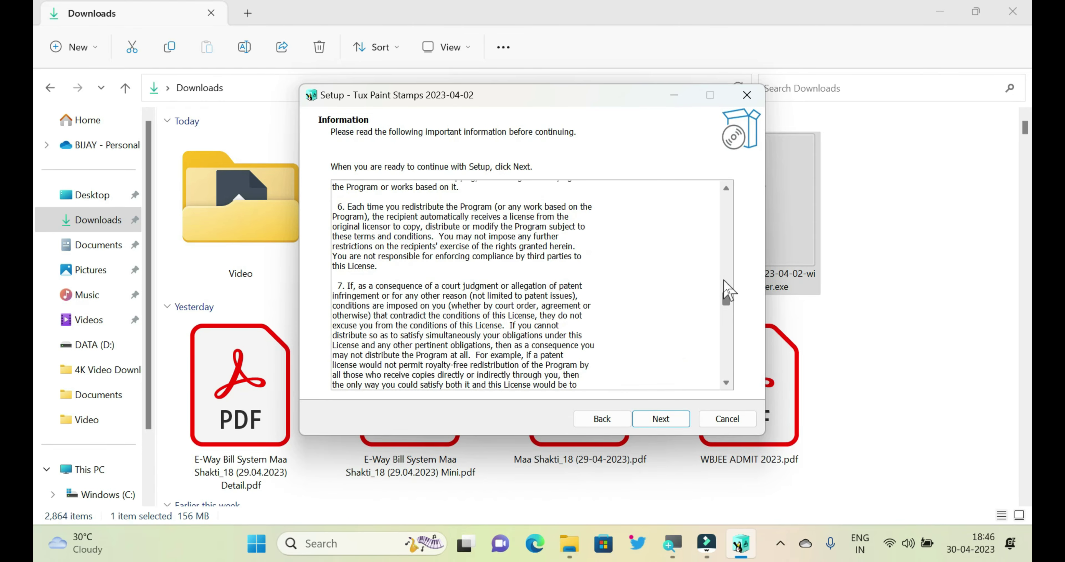
{"action": "left_click", "coordinate": [672, 422]}
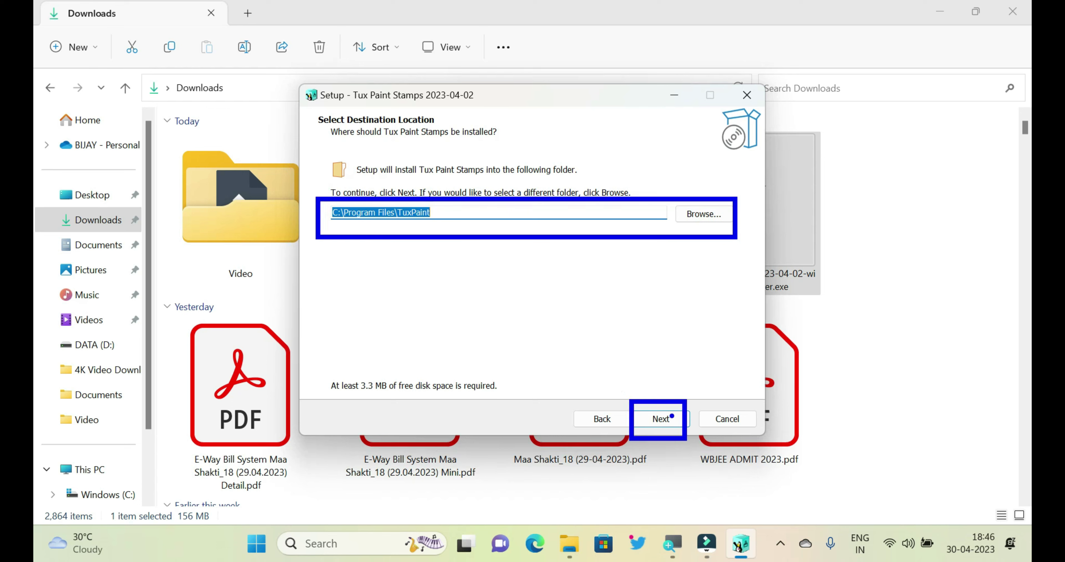
{"action": "left_click", "coordinate": [670, 418]}
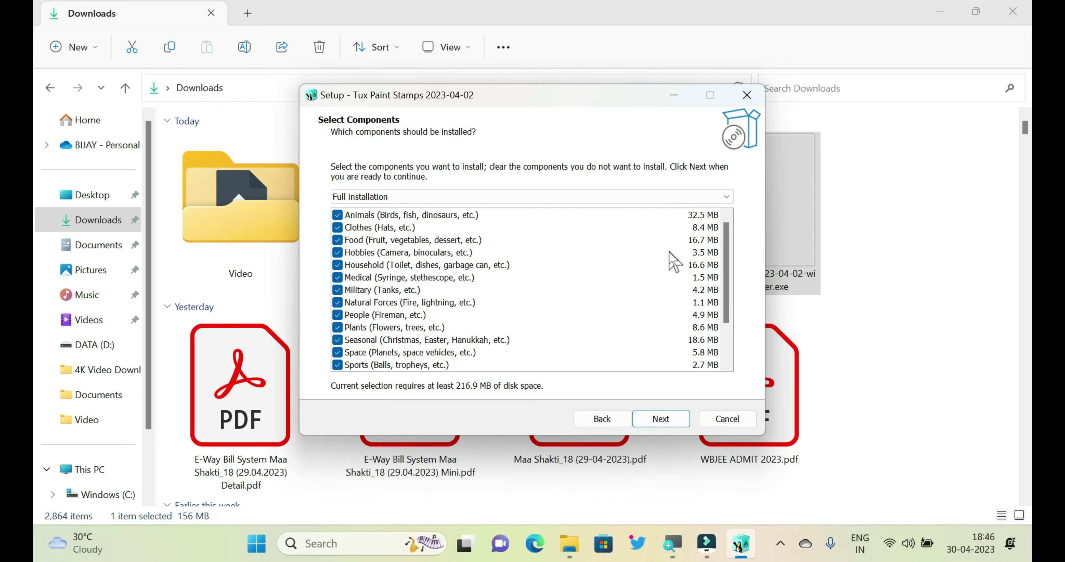
{"action": "scroll", "coordinate": [676, 266], "scroll_direction": "down", "scroll_amount": 1}
{"action": "scroll", "coordinate": [459, 285], "scroll_direction": "up", "scroll_amount": 2}
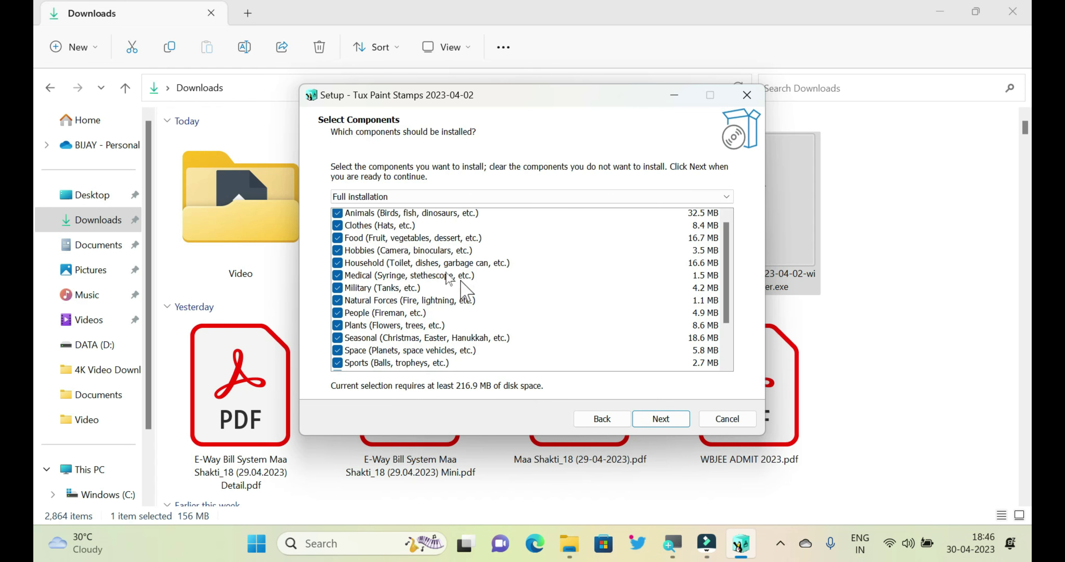
{"action": "left_click", "coordinate": [338, 218]}
{"action": "left_click", "coordinate": [338, 228]}
{"action": "left_click", "coordinate": [338, 228]}
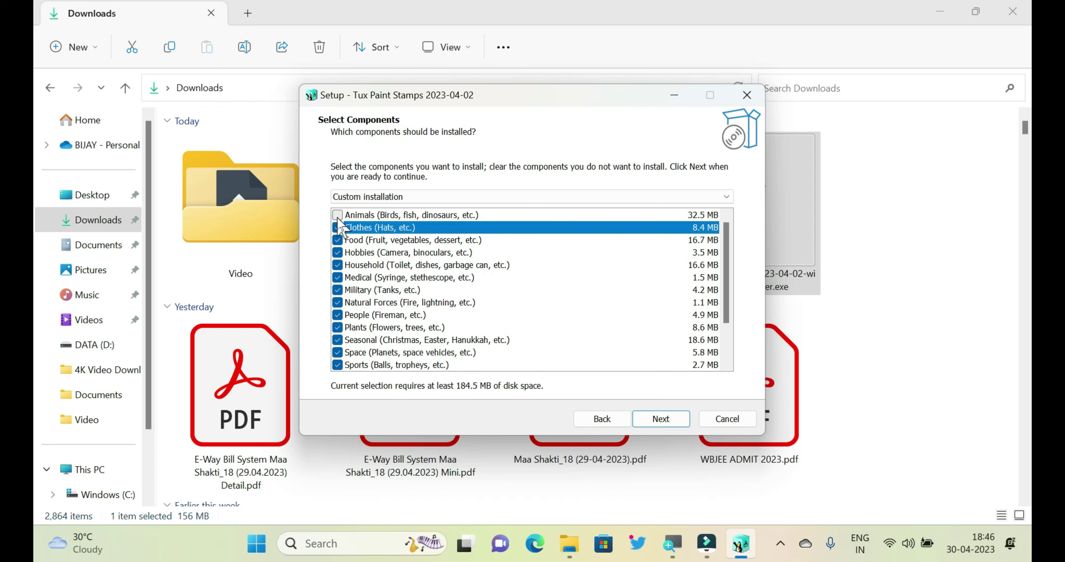
{"action": "left_click", "coordinate": [337, 215]}
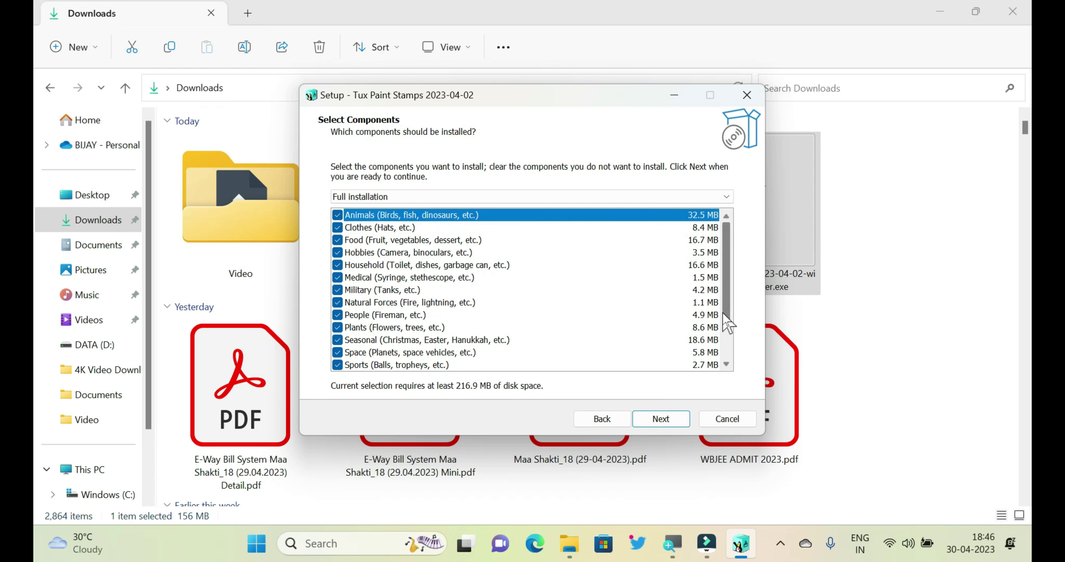
Accept the Full installation with every stamp category from Animals to Vehicles selected
{"action": "left_click_drag", "start_coordinate": [727, 298], "coordinate": [730, 363]}
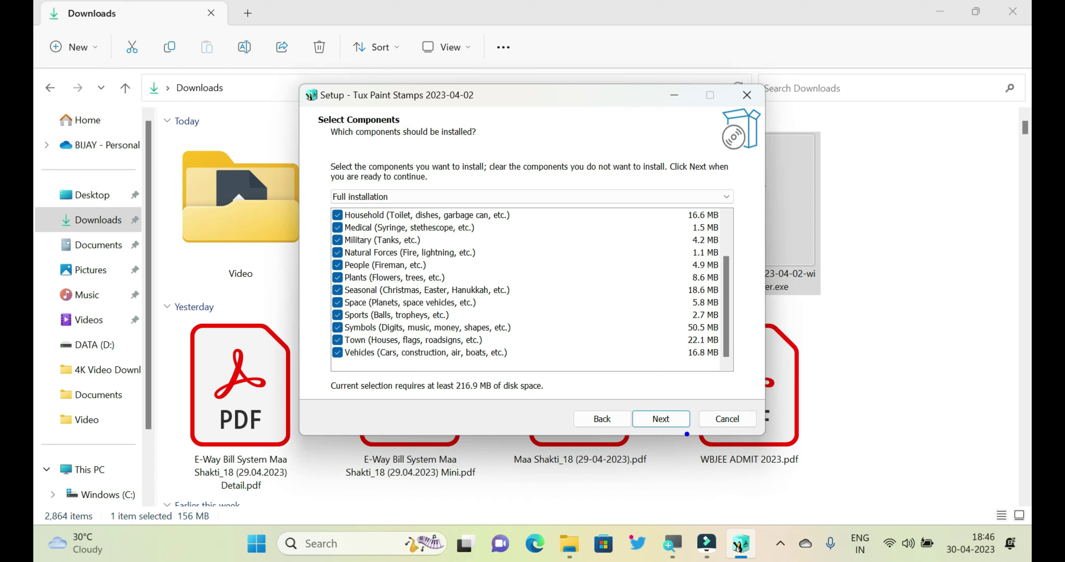
{"action": "left_click", "coordinate": [661, 419]}
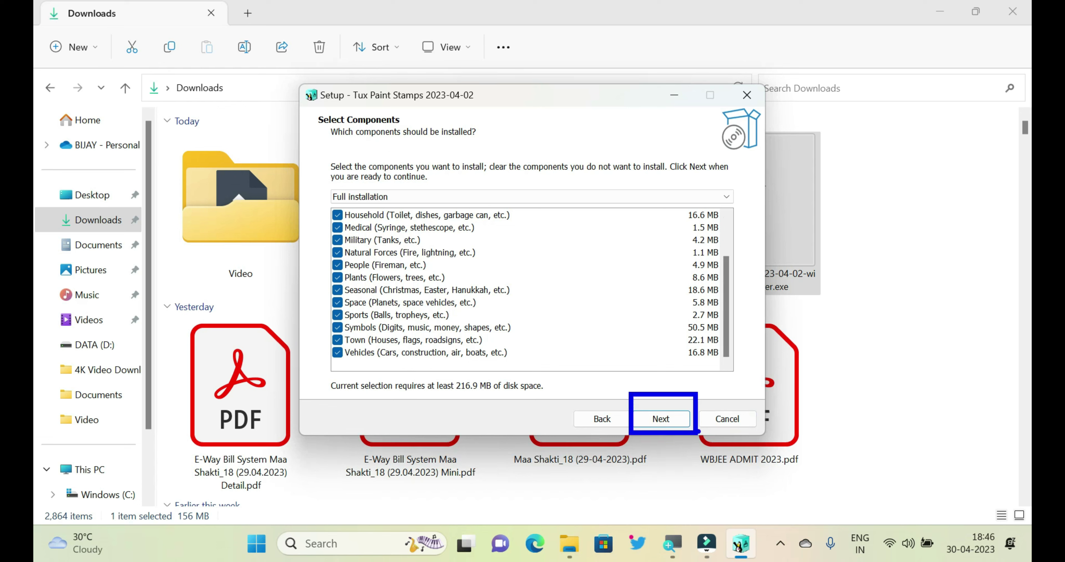
{"action": "left_click", "coordinate": [664, 420]}
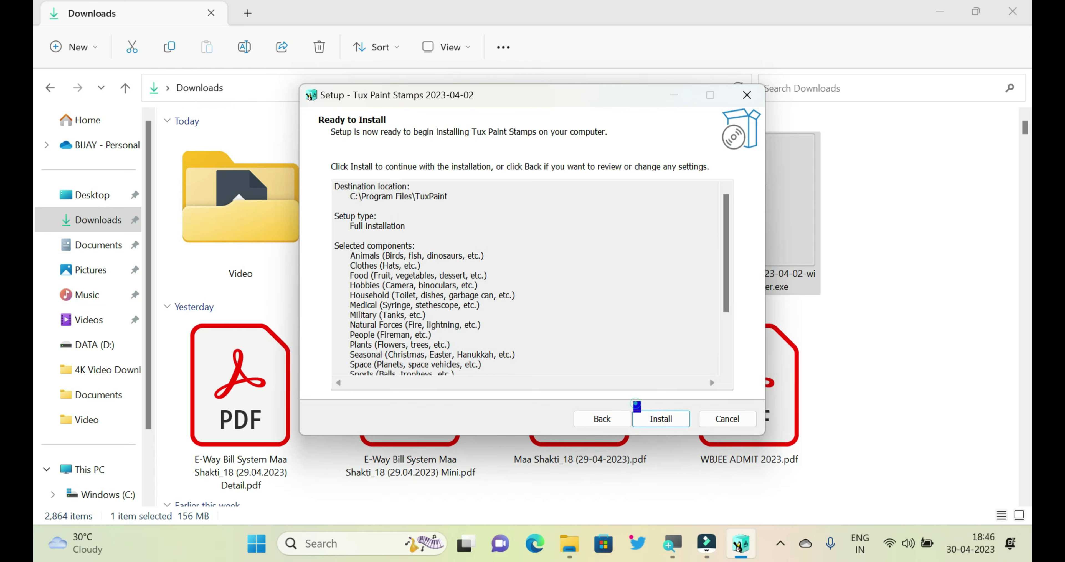
Install Tux Paint Stamps and finish the setup wizard
{"action": "left_click_drag", "start_coordinate": [635, 402], "coordinate": [716, 447]}
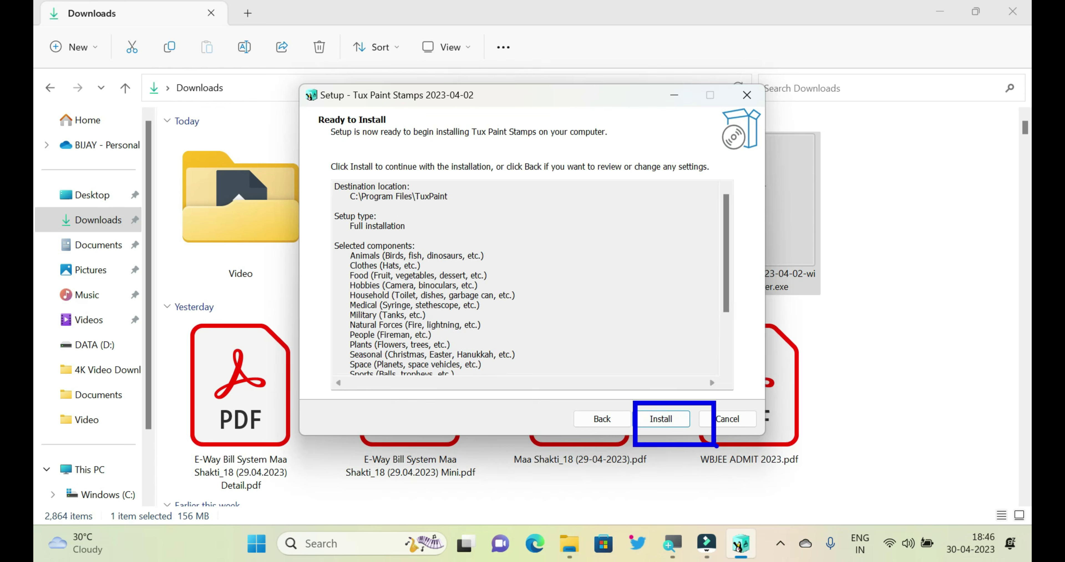
{"action": "left_click", "coordinate": [679, 420]}
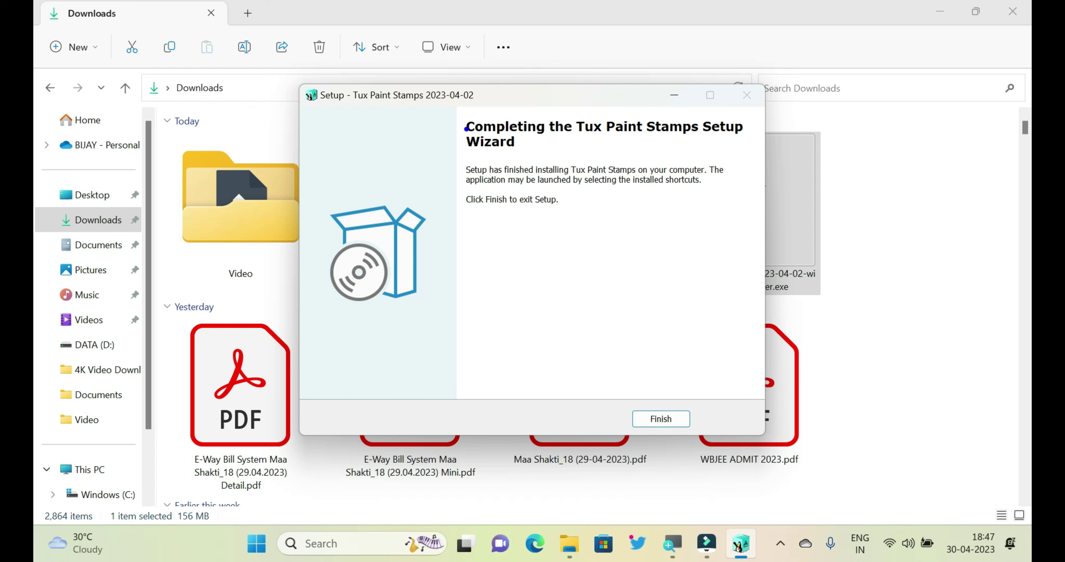
{"action": "mouse_move", "coordinate": [461, 113]}
{"action": "left_mouse_down"}
{"action": "mouse_move", "coordinate": [472, 132]}
{"action": "mouse_move", "coordinate": [517, 157]}
{"action": "mouse_move", "coordinate": [754, 159]}
{"action": "left_mouse_up"}
{"action": "mouse_move", "coordinate": [620, 388]}
{"action": "left_mouse_down"}
{"action": "mouse_move", "coordinate": [654, 440]}
{"action": "mouse_move", "coordinate": [694, 440]}
{"action": "left_mouse_up"}
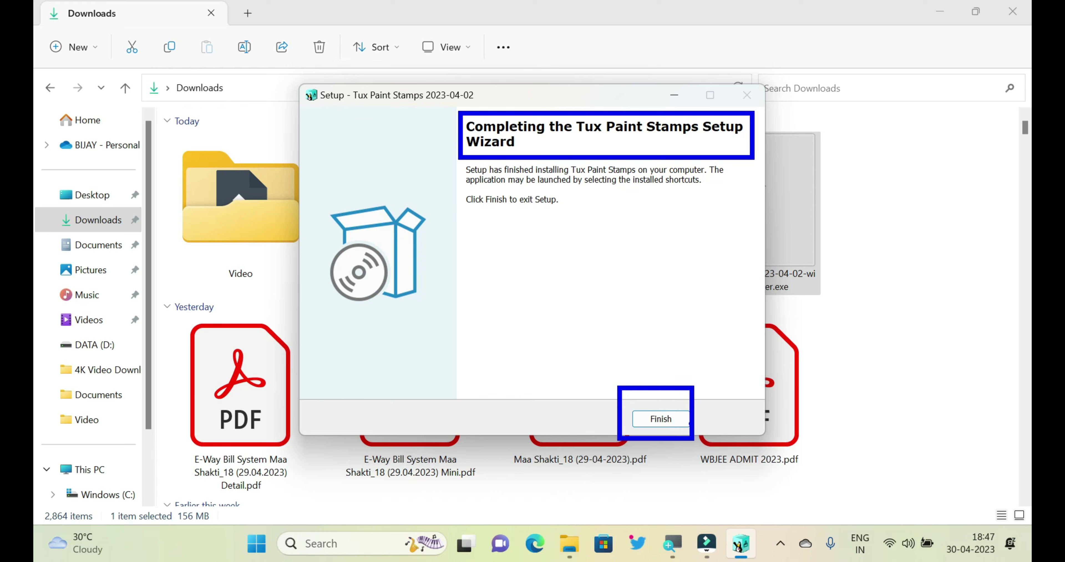
{"action": "left_click", "coordinate": [670, 419]}
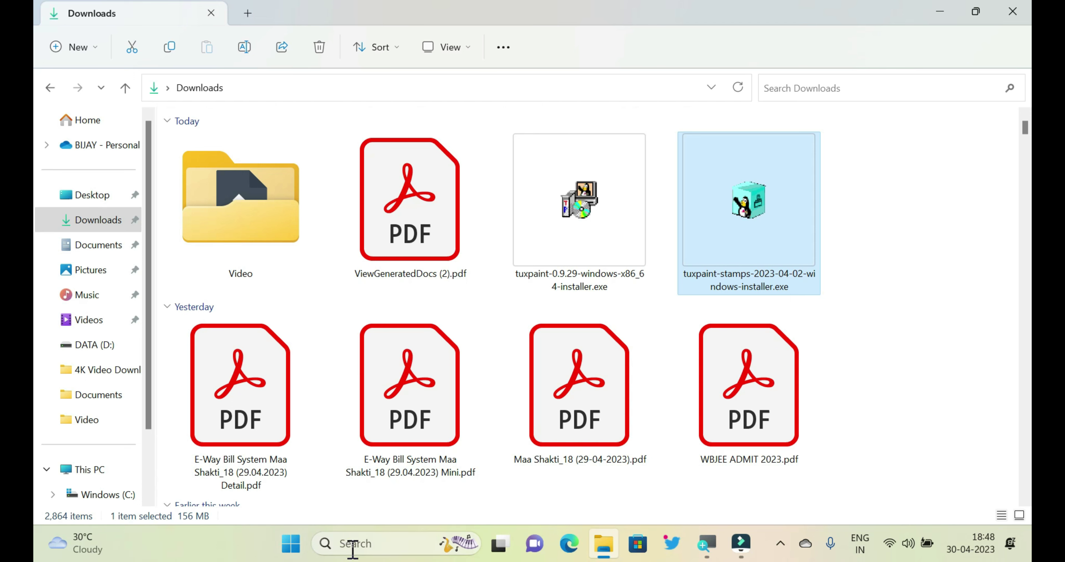
Find Tux Paint (Full Screen) among the recently used Windows apps and launch it
{"action": "left_click", "coordinate": [296, 553]}
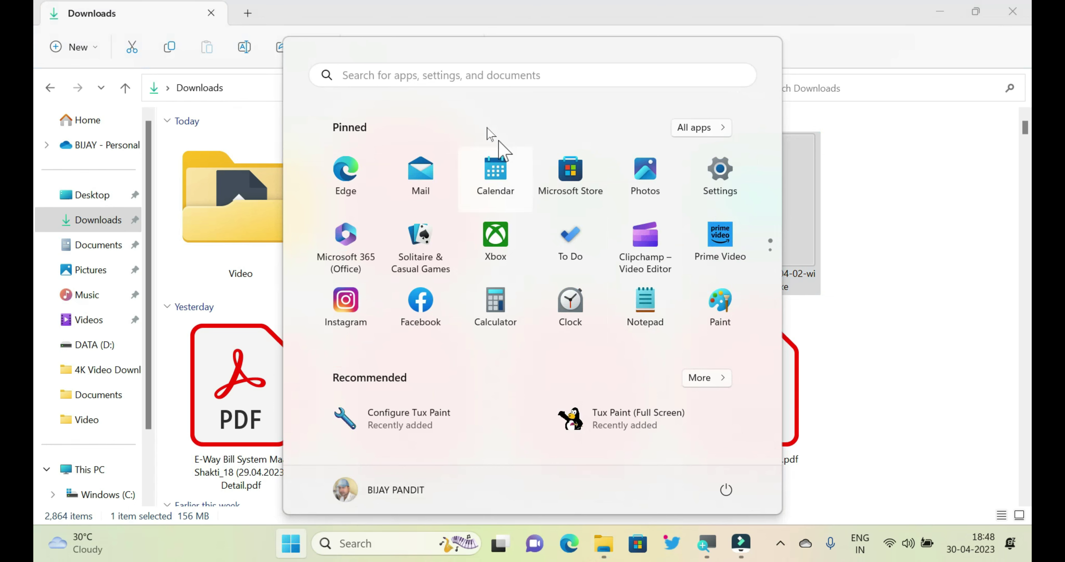
{"action": "left_click", "coordinate": [417, 75]}
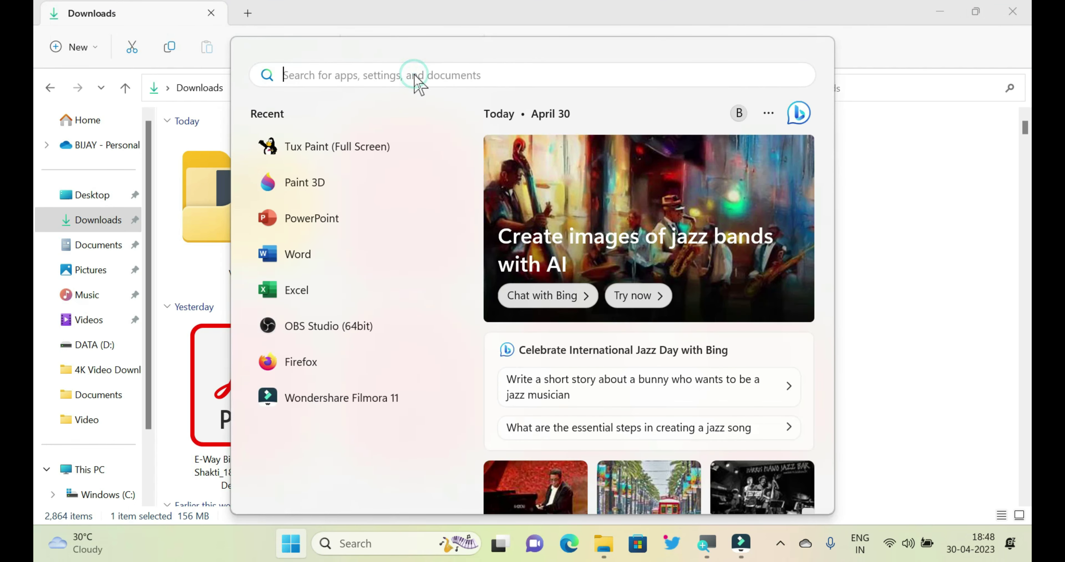
{"action": "left_click", "coordinate": [350, 150]}
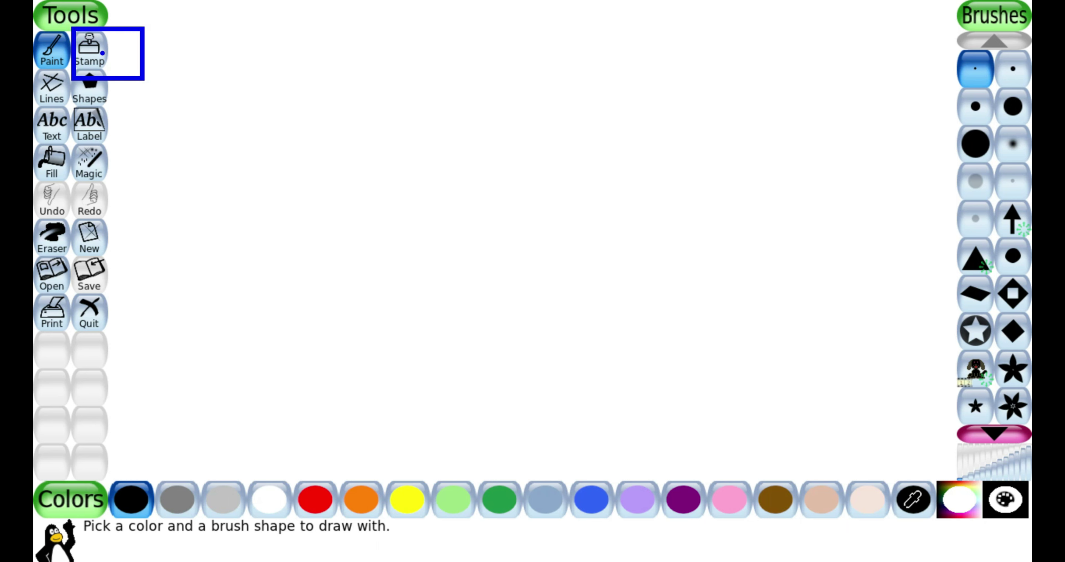
Activate the Stamp tool and browse the installed stamp collections one category after another
{"action": "left_click", "coordinate": [88, 56]}
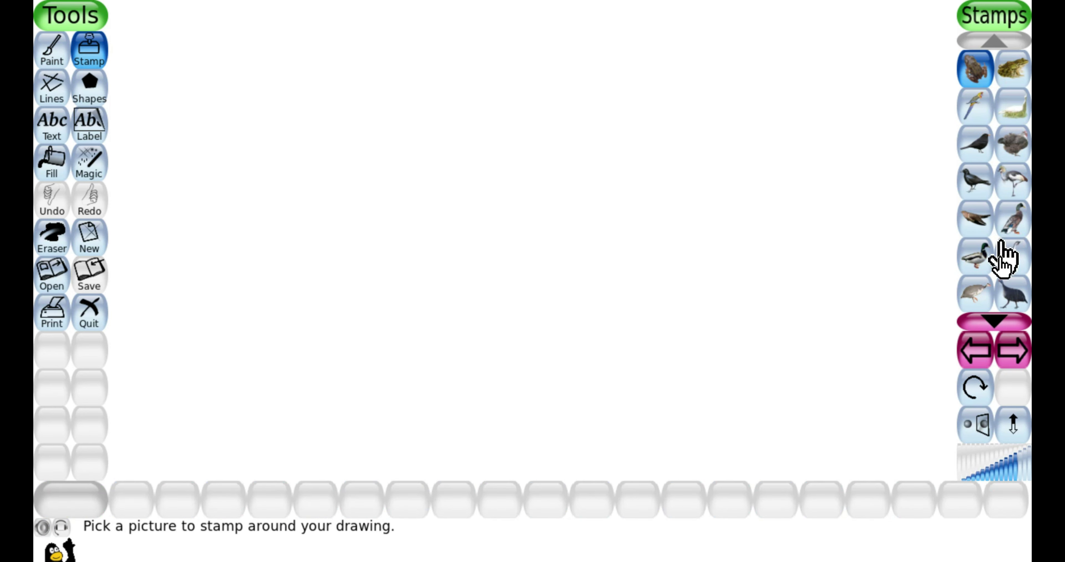
{"action": "left_click", "coordinate": [999, 320]}
{"action": "left_click_drag", "start_coordinate": [999, 321], "coordinate": [998, 320]}
{"action": "left_click", "coordinate": [1016, 352]}
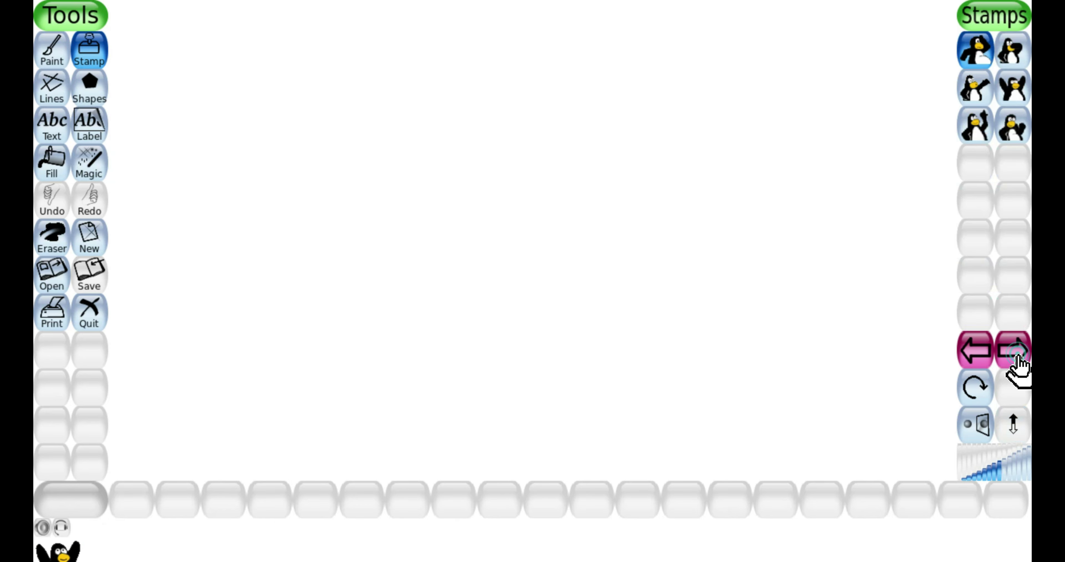
{"action": "left_click", "coordinate": [1016, 356]}
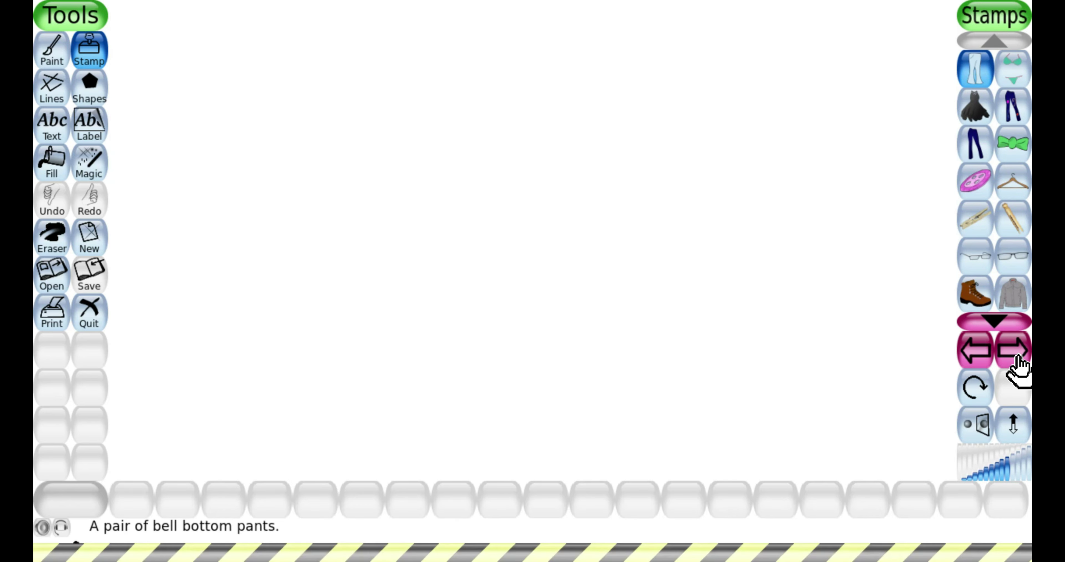
{"action": "left_click", "coordinate": [1016, 356]}
{"action": "left_click", "coordinate": [1017, 356]}
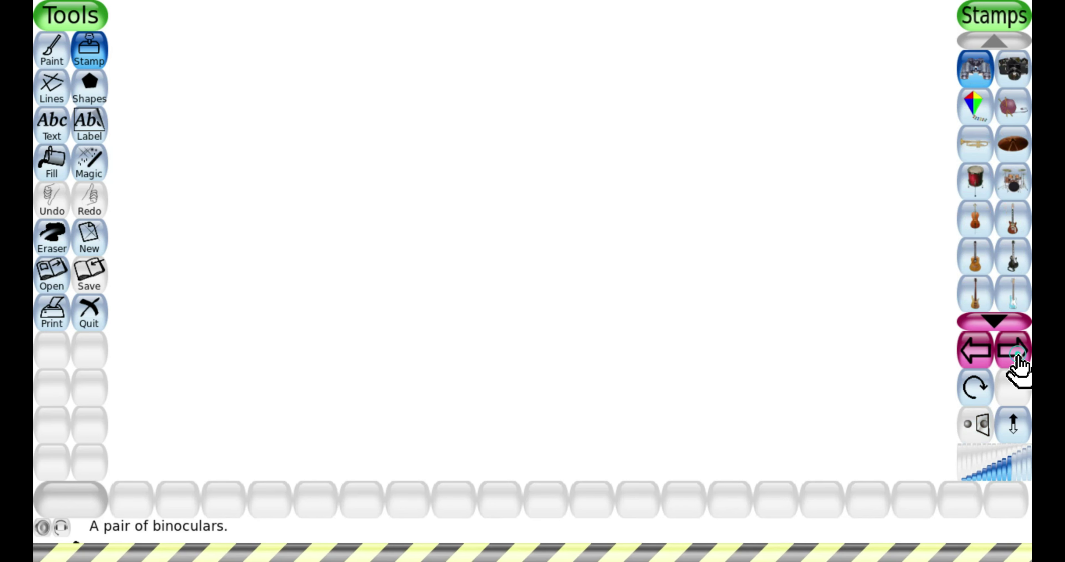
{"action": "left_click", "coordinate": [1016, 356]}
{"action": "left_click", "coordinate": [1016, 357]}
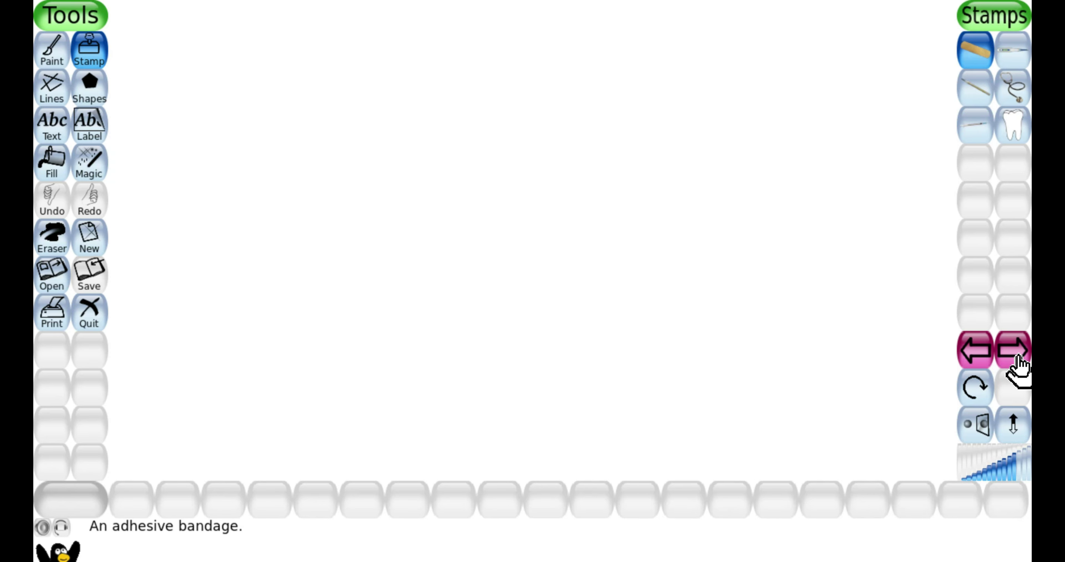
{"action": "left_click", "coordinate": [1021, 356]}
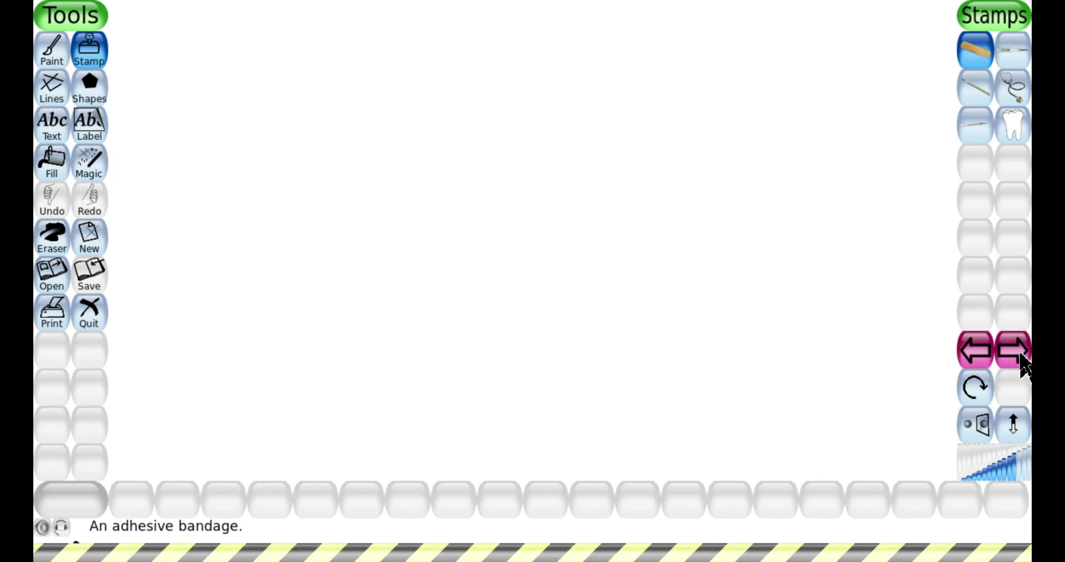
{"action": "left_click", "coordinate": [1021, 355]}
{"action": "left_click", "coordinate": [1021, 356]}
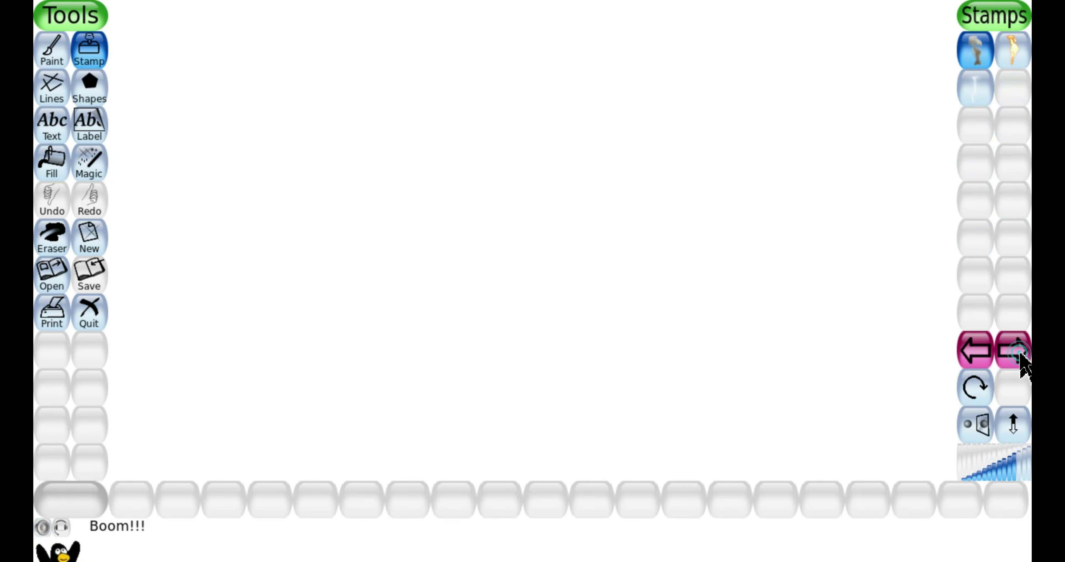